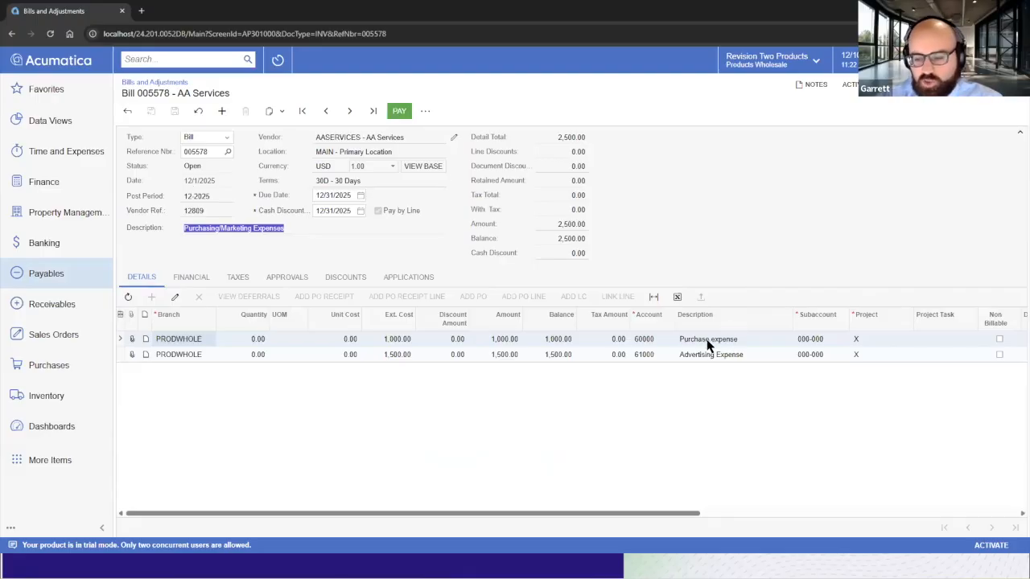
# Review the bill's GL journal batch, examining its account lines and debit and credit amounts.
pyautogui.click(653, 342)
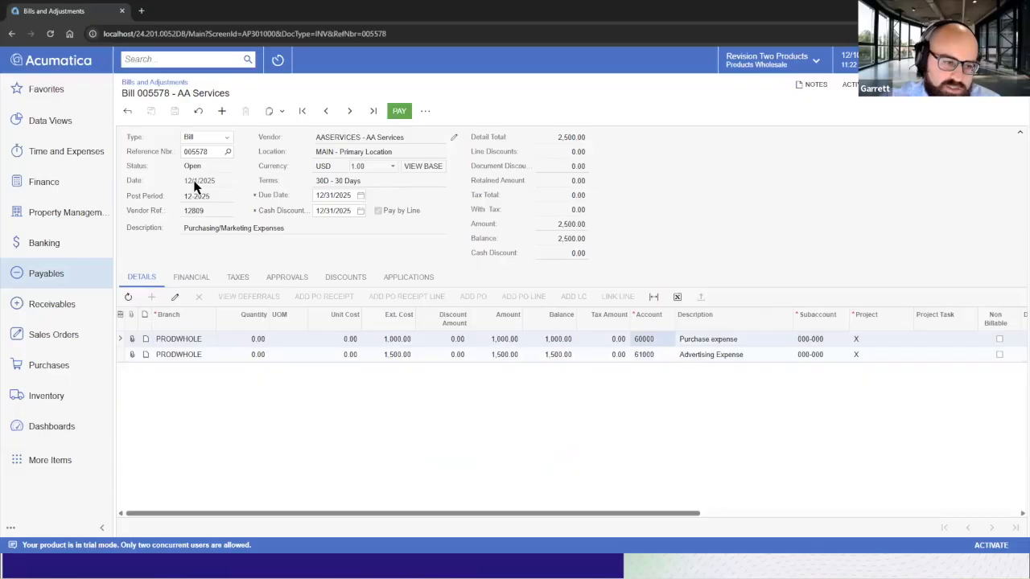
pyautogui.click(197, 278)
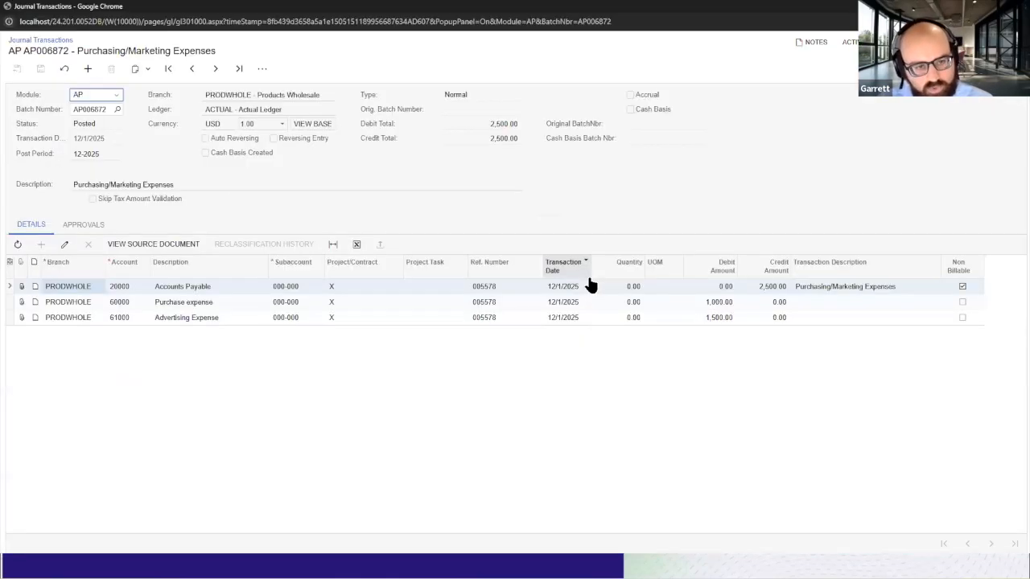
pyautogui.click(770, 288)
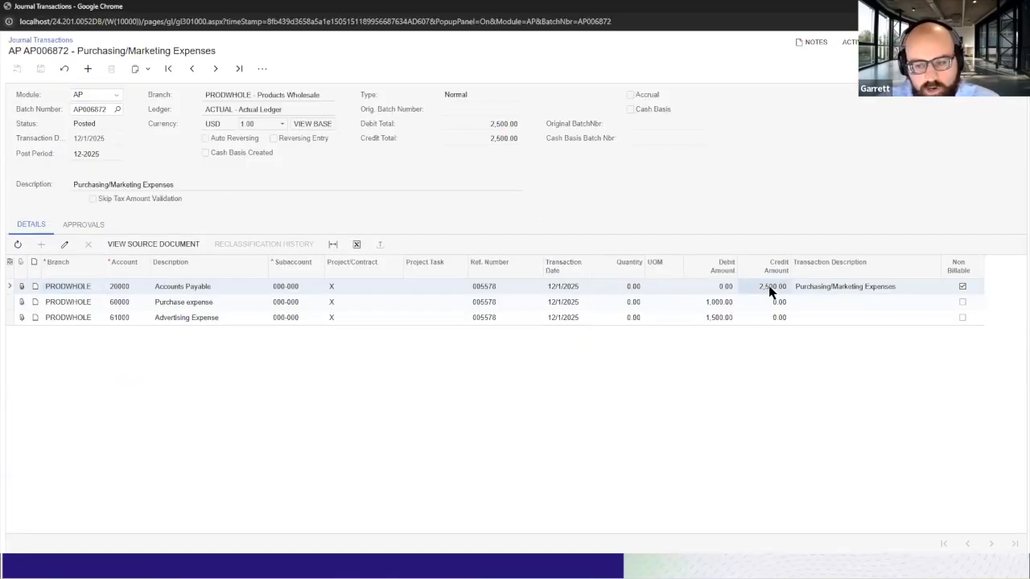
pyautogui.click(720, 303)
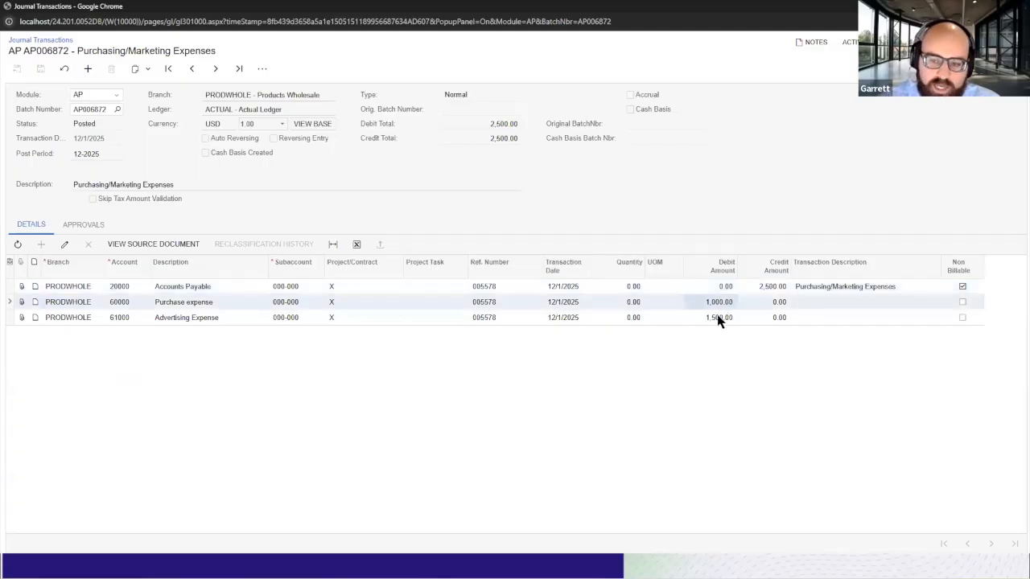
pyautogui.click(718, 317)
pyautogui.click(715, 304)
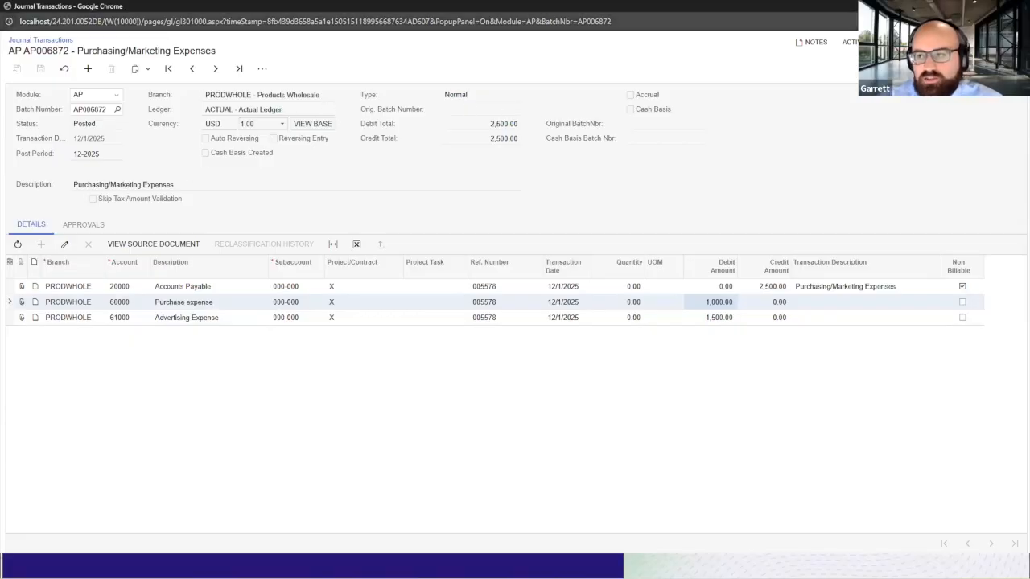
pyautogui.click(395, 280)
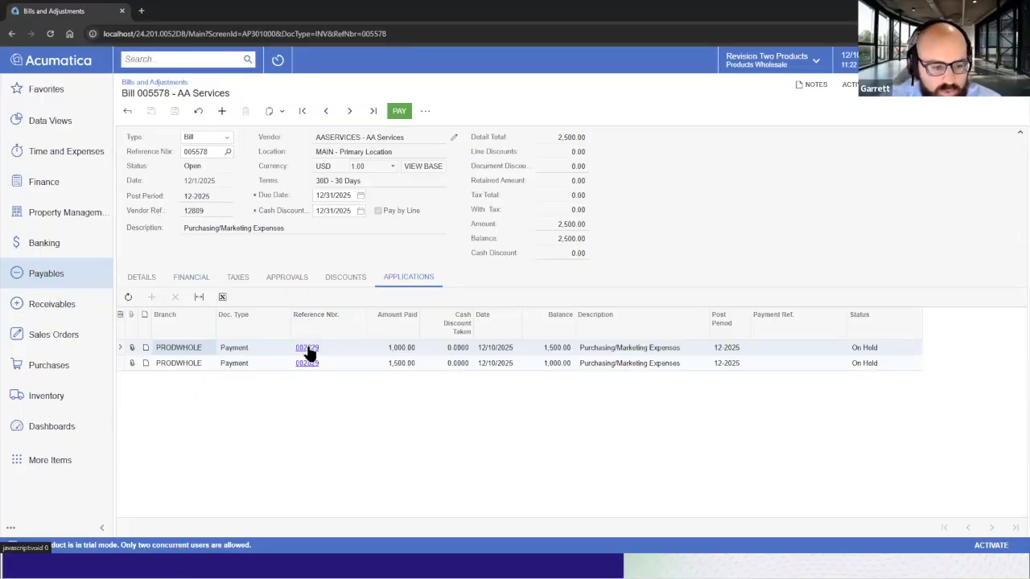
# Open payment 002829 applied to the bill and maximize its window.
pyautogui.click(308, 350)
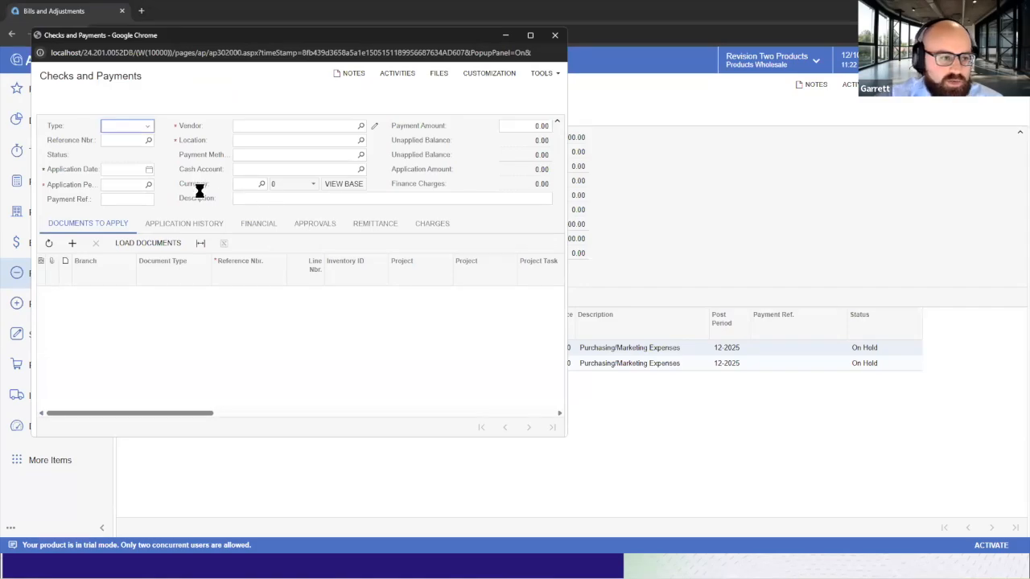
pyautogui.click(529, 36)
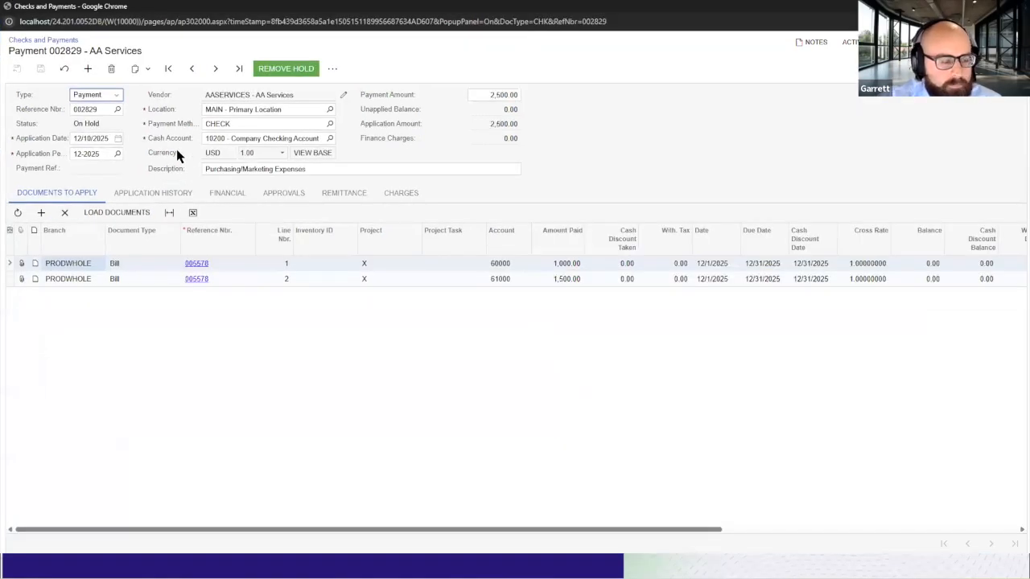
pyautogui.click(118, 138)
pyautogui.click(183, 252)
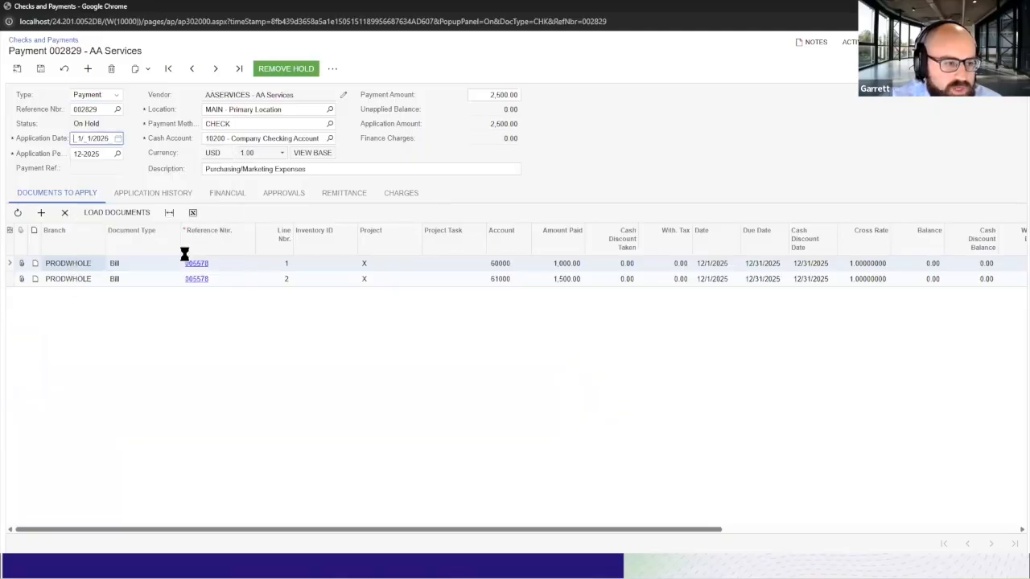
pyautogui.click(119, 138)
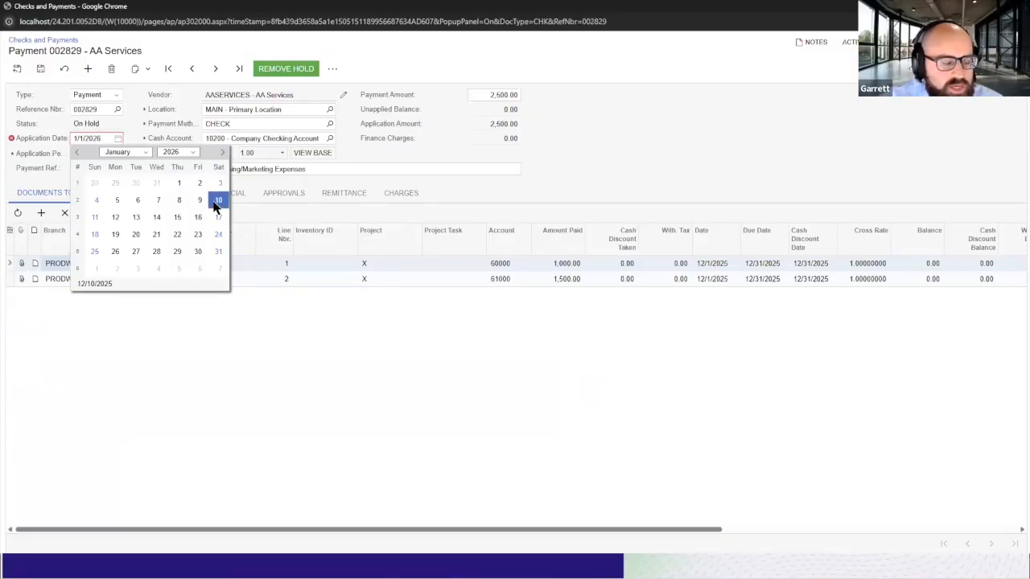
pyautogui.click(217, 200)
pyautogui.click(118, 138)
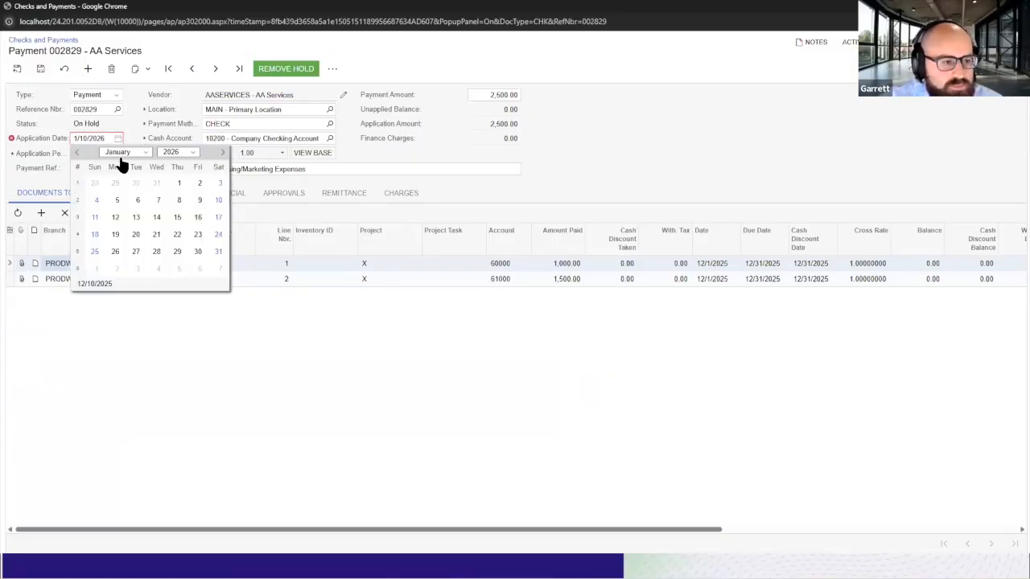
pyautogui.click(77, 152)
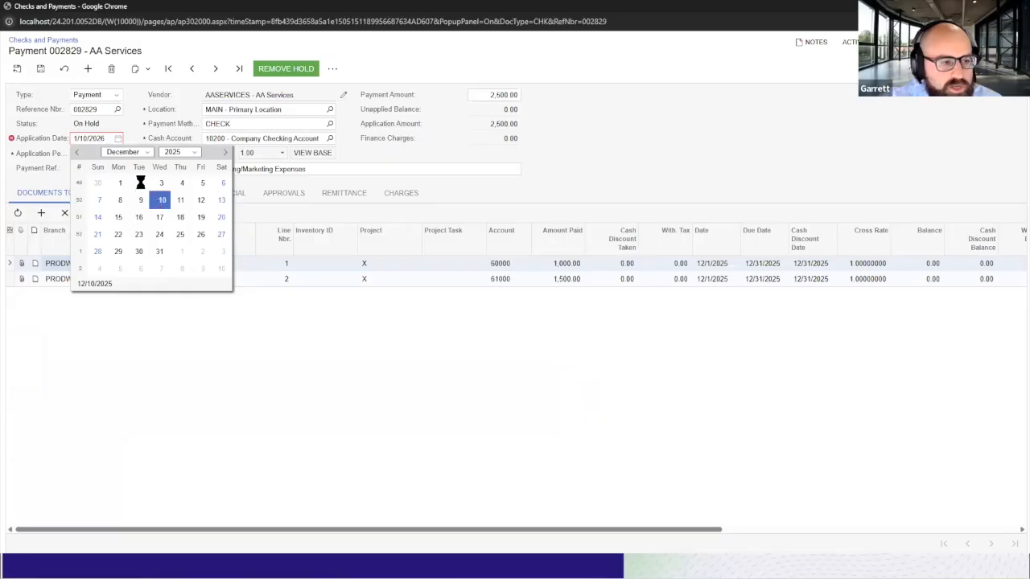
pyautogui.click(161, 200)
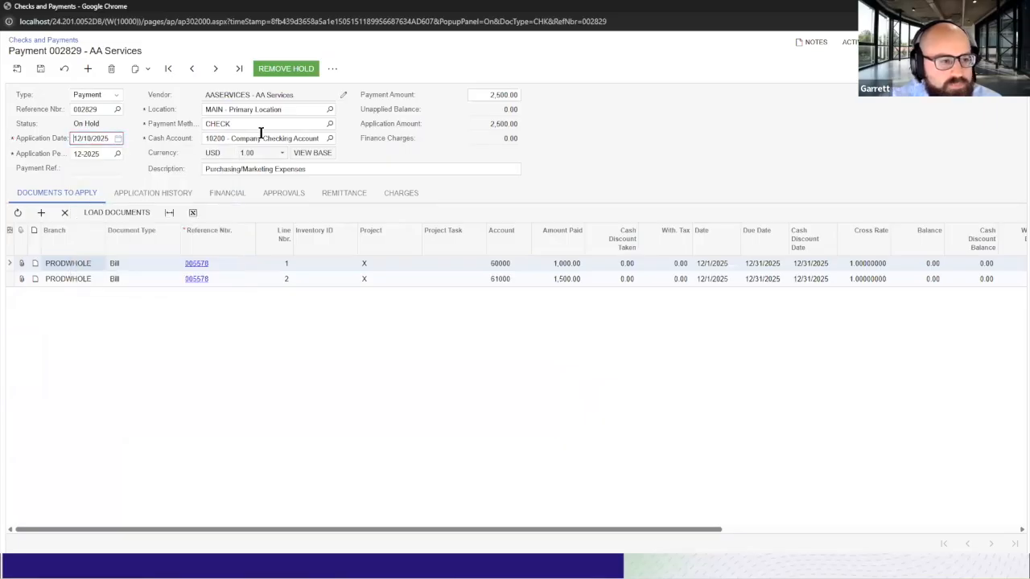
# Remove the payment's hold and process it to print the check.
pyautogui.click(283, 72)
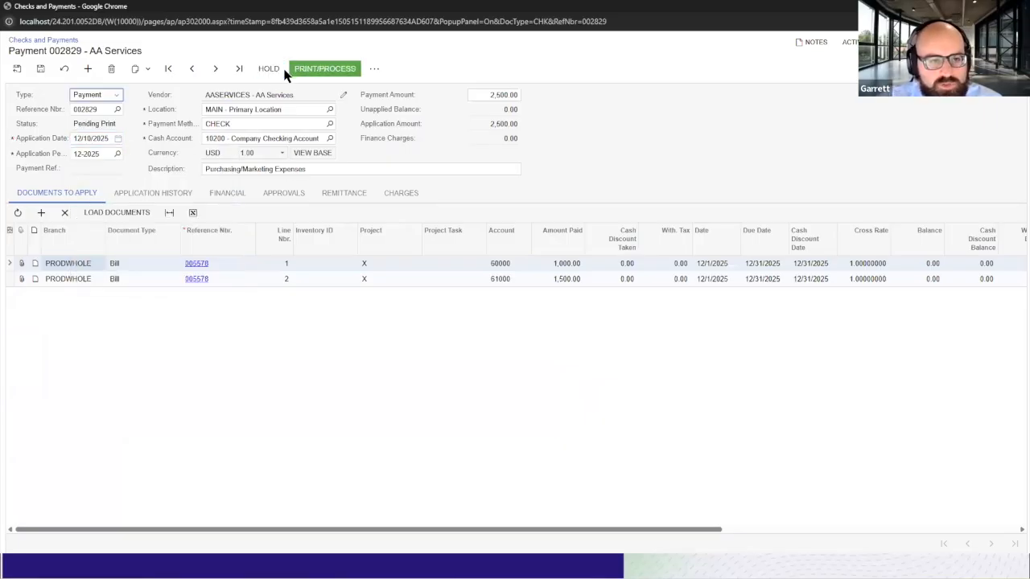
pyautogui.click(328, 69)
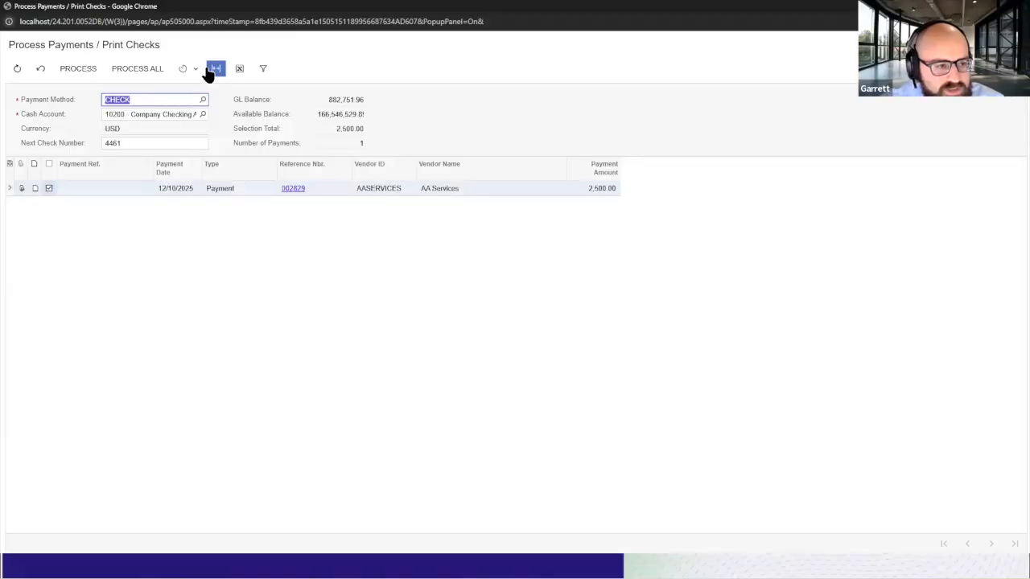
pyautogui.click(94, 70)
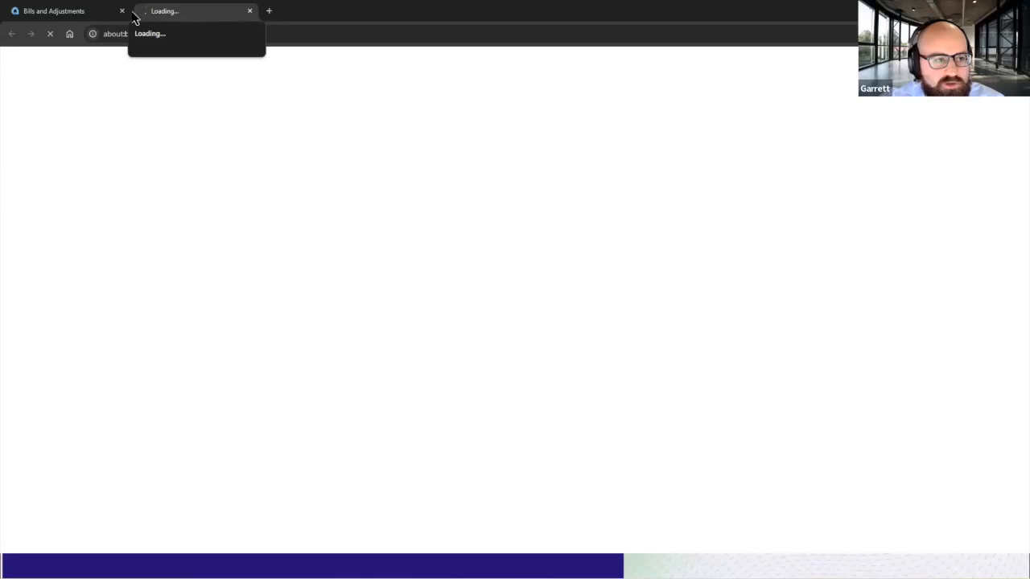
# Close the printed check form tab and open the Checks and Payments list from Payables.
pyautogui.click(103, 16)
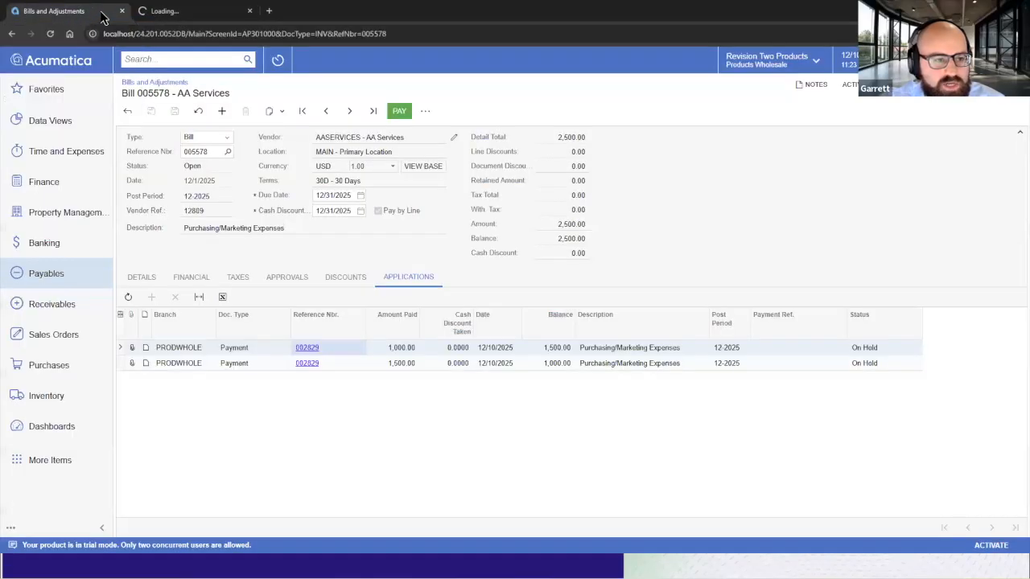
pyautogui.click(85, 277)
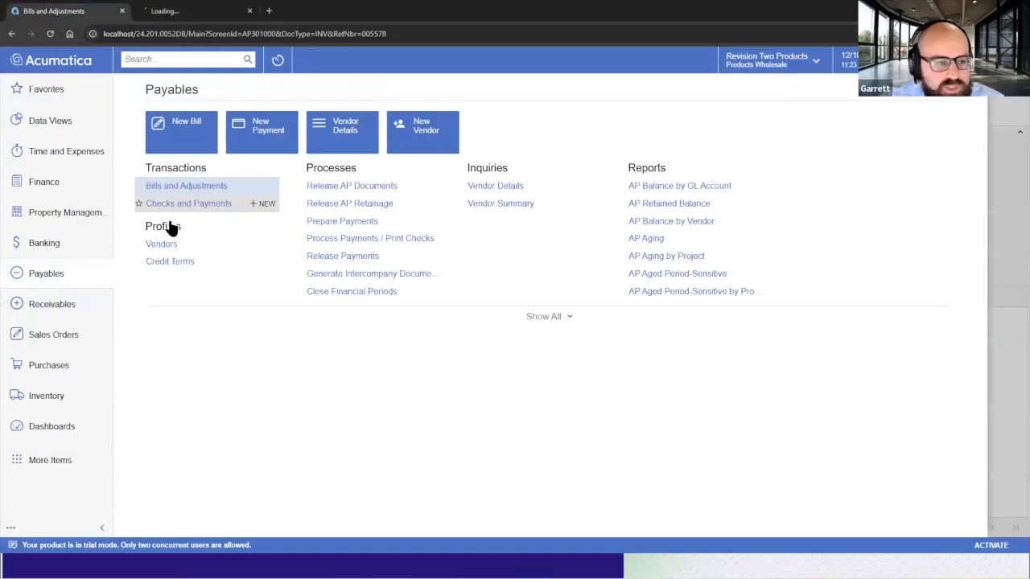
pyautogui.keyDown('ctrl'); pyautogui.click(170, 208); pyautogui.keyUp('ctrl')
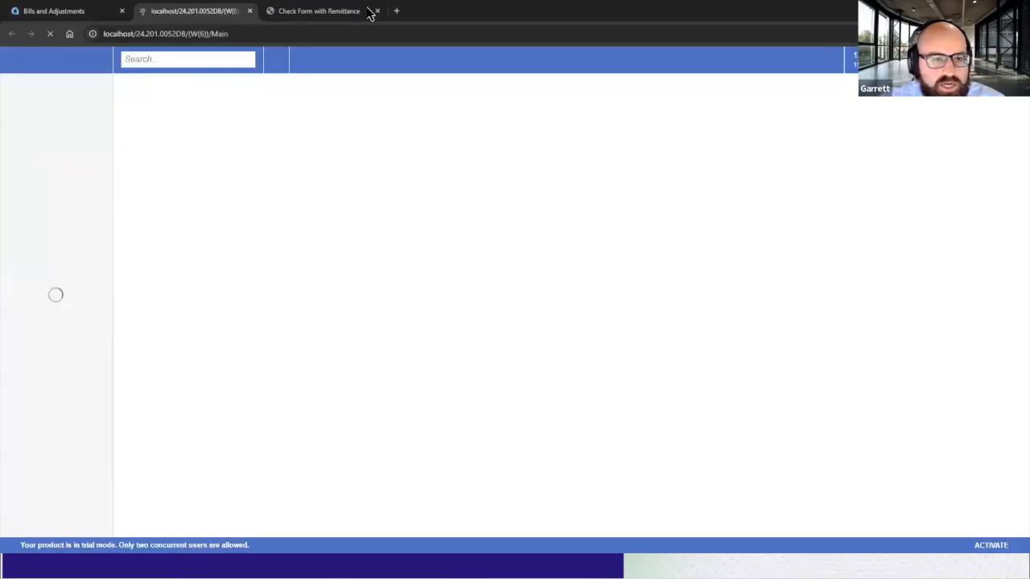
pyautogui.click(378, 10)
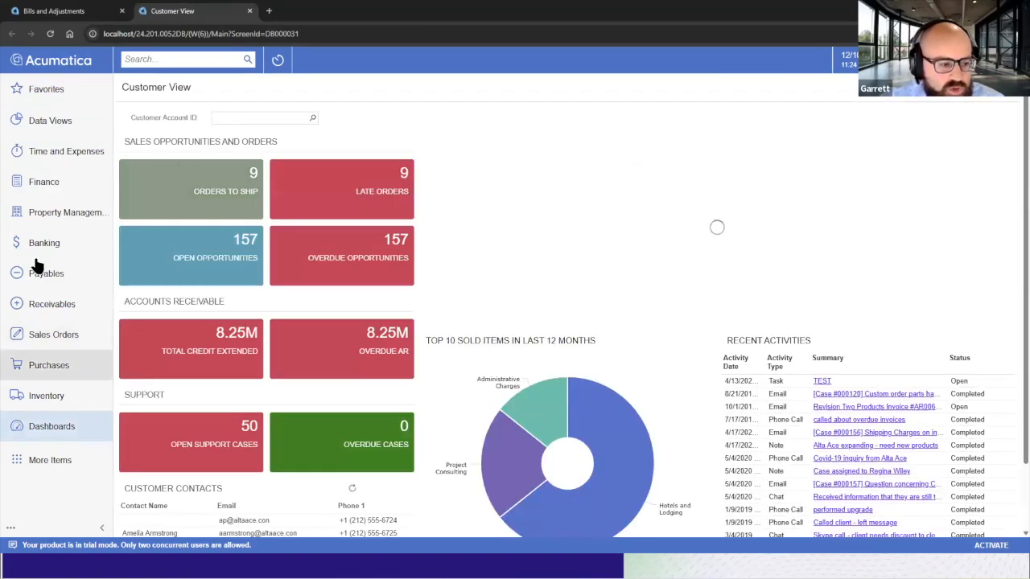
pyautogui.click(40, 271)
pyautogui.click(167, 207)
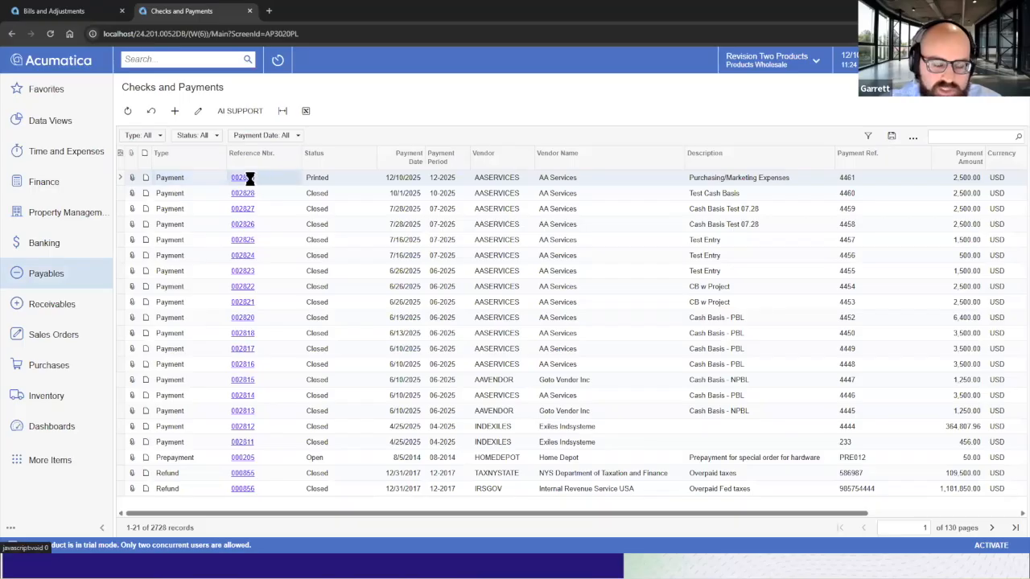
# Open payment 002829 and release it.
pyautogui.click(265, 178)
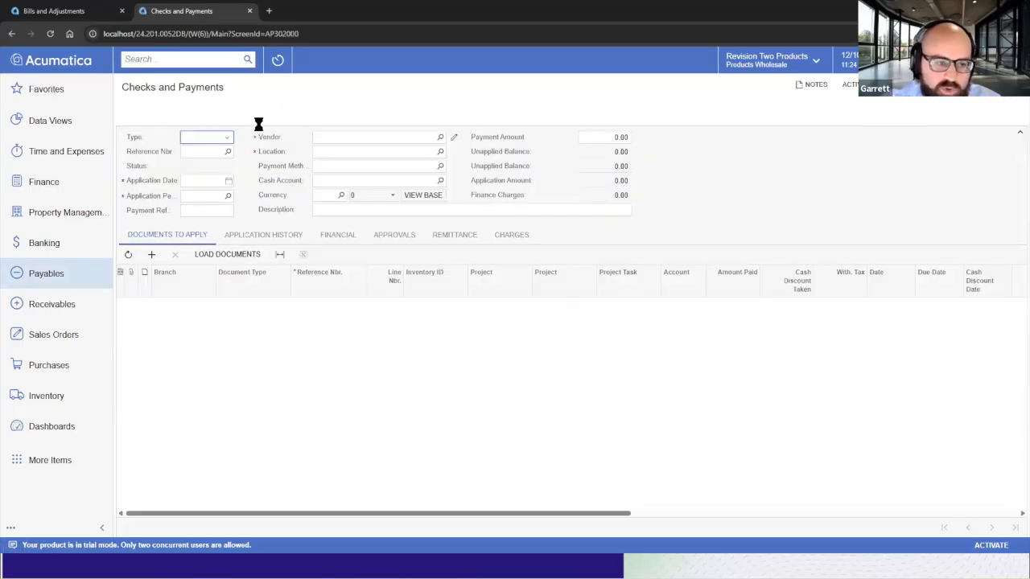
pyautogui.click(407, 110)
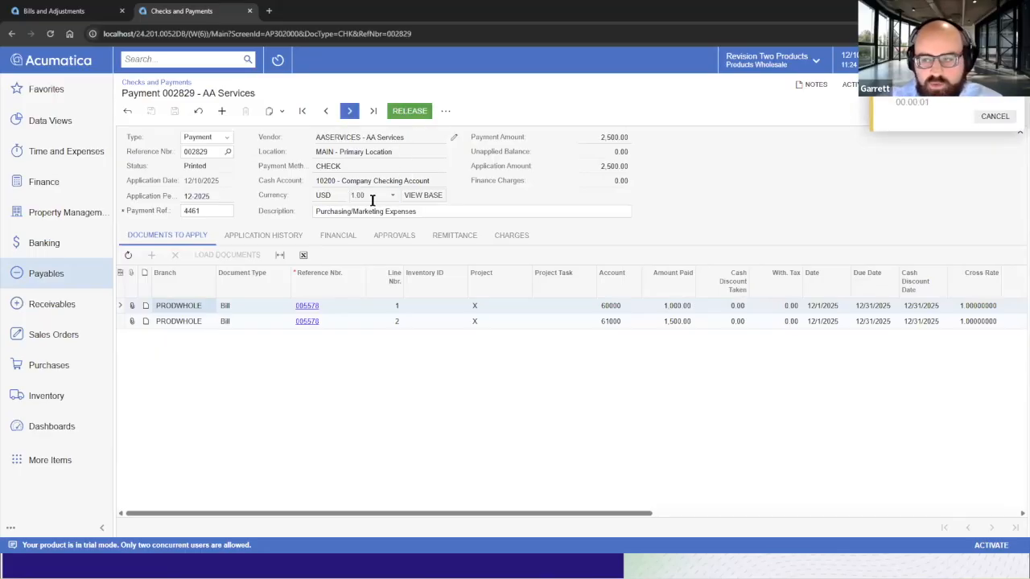
# Open the released payment's GL batch and review its journal entry lines.
pyautogui.click(336, 236)
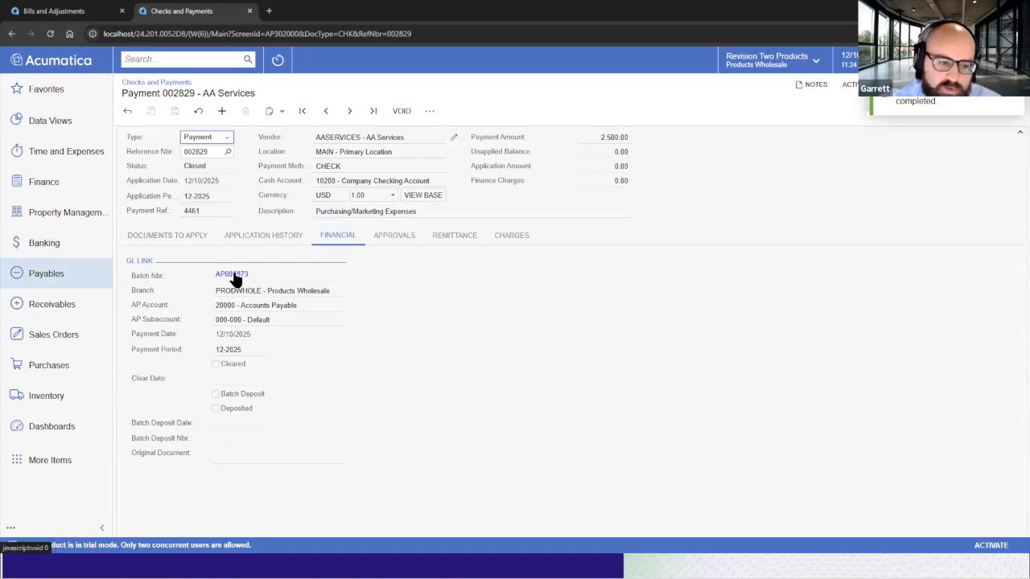
pyautogui.click(234, 274)
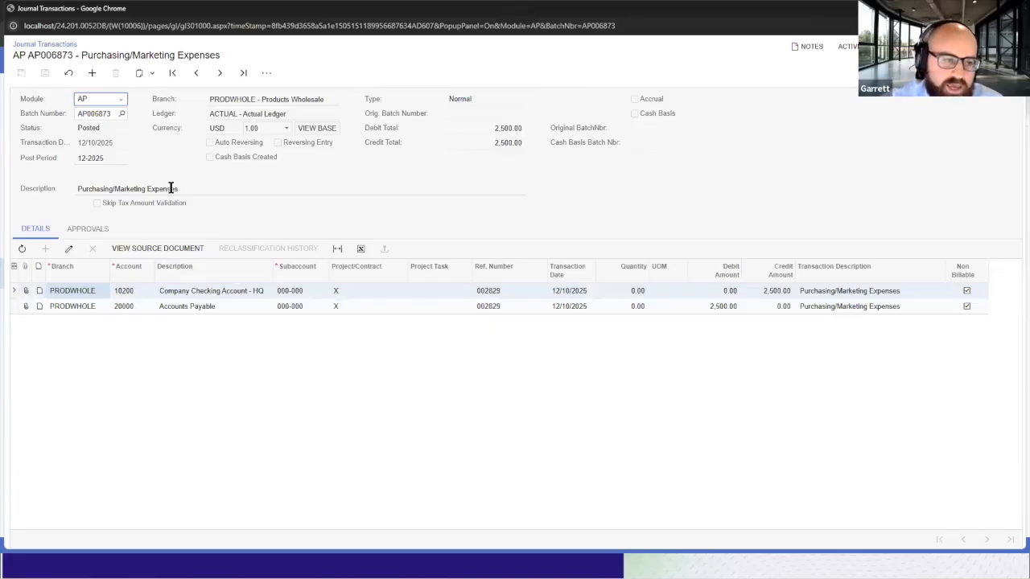
pyautogui.click(768, 296)
pyautogui.click(221, 295)
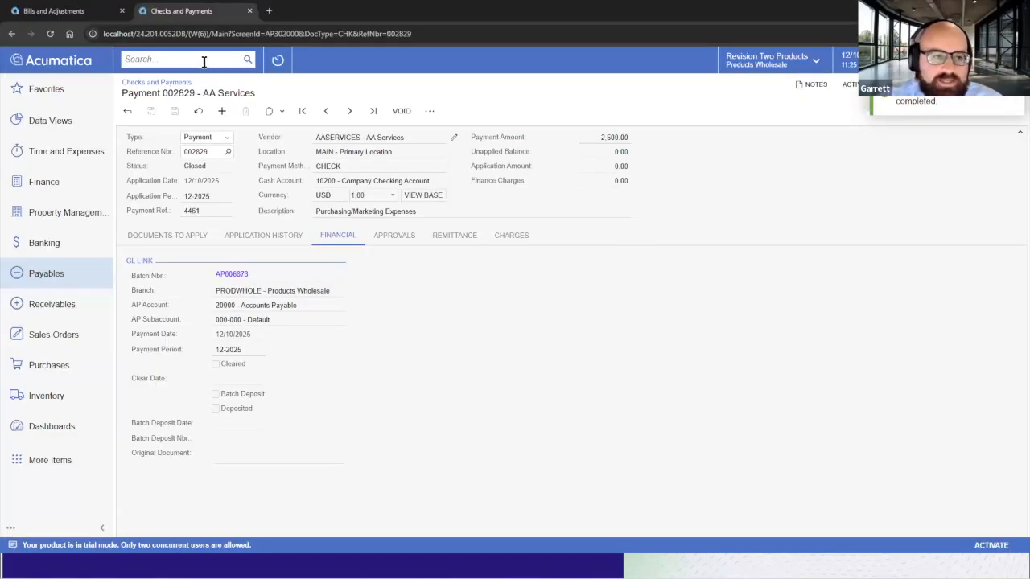
# Search for cash conversion and open the Cash Conversion process in a new tab.
pyautogui.click(176, 60)
pyautogui.write('cash conv')
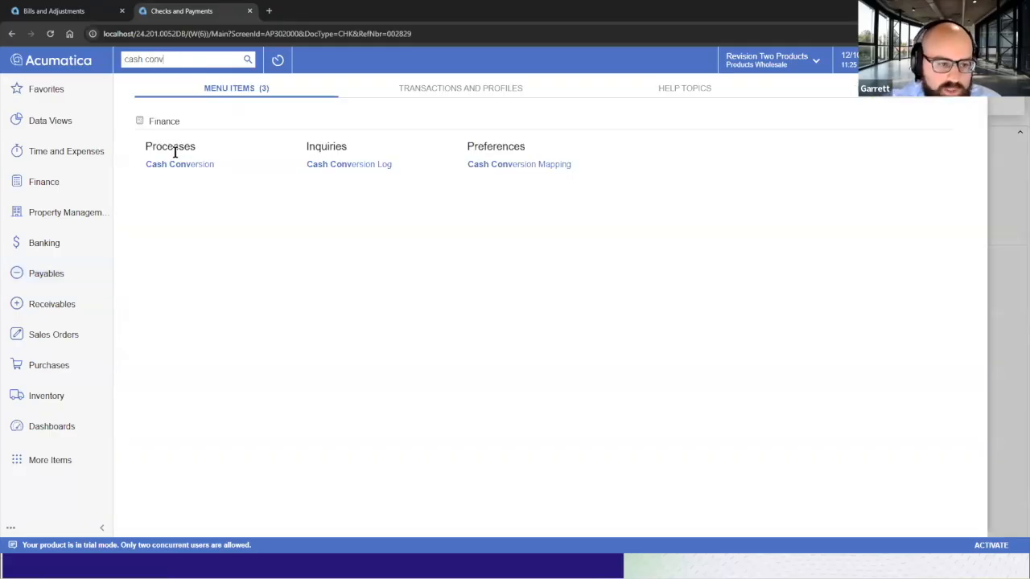
pyautogui.rightClick(185, 178)
pyautogui.click(181, 182)
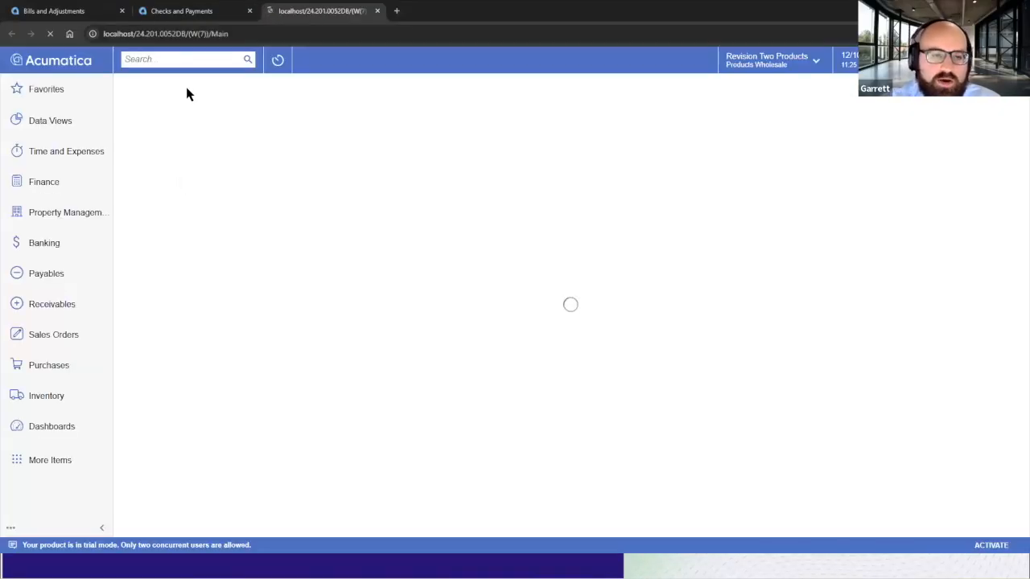
# Run Cash Conversion for payment 002829's batch in financial period 12-2025.
pyautogui.click(186, 11)
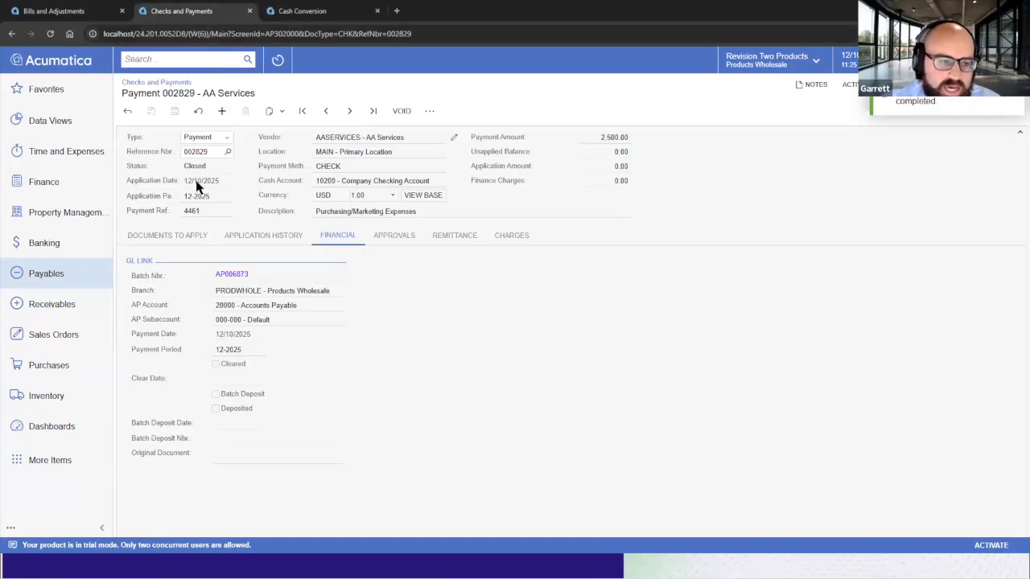
pyautogui.click(299, 11)
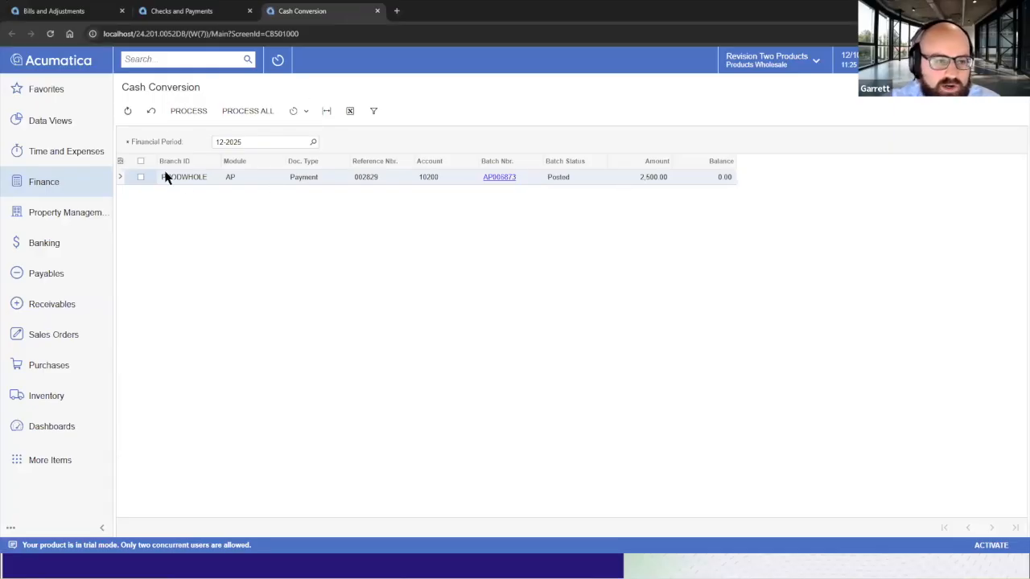
pyautogui.click(297, 111)
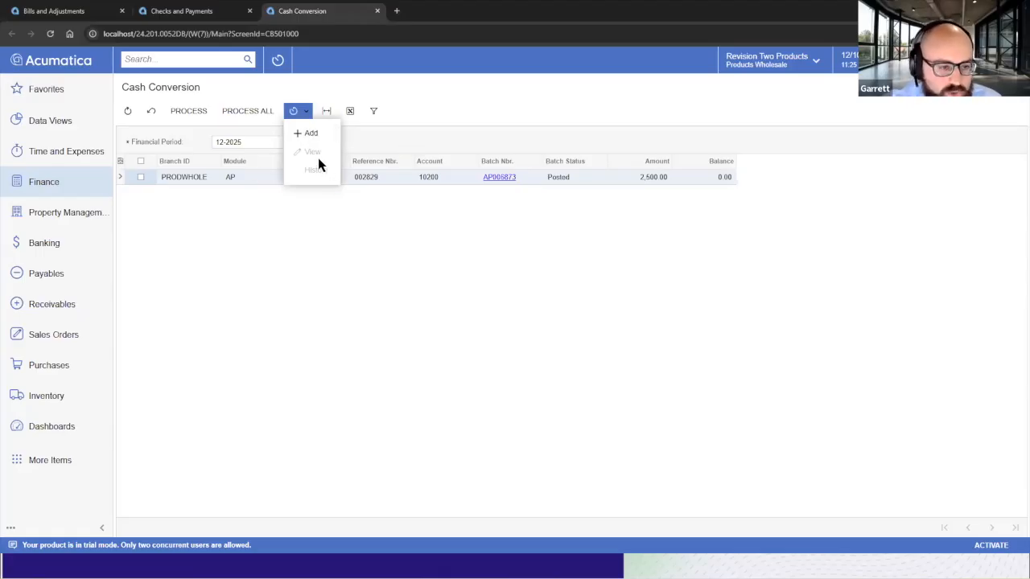
pyautogui.click(461, 128)
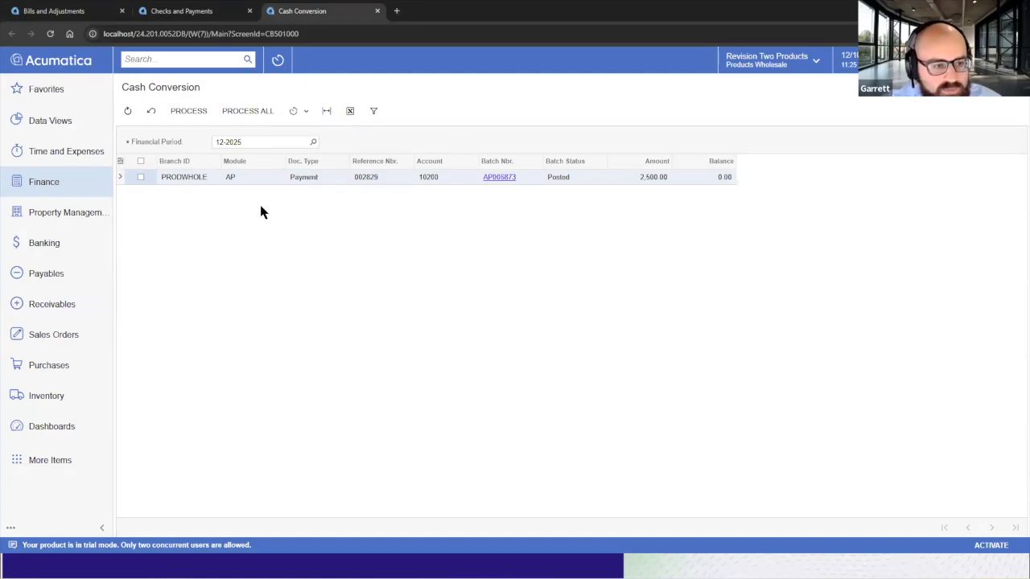
pyautogui.click(141, 177)
pyautogui.click(199, 113)
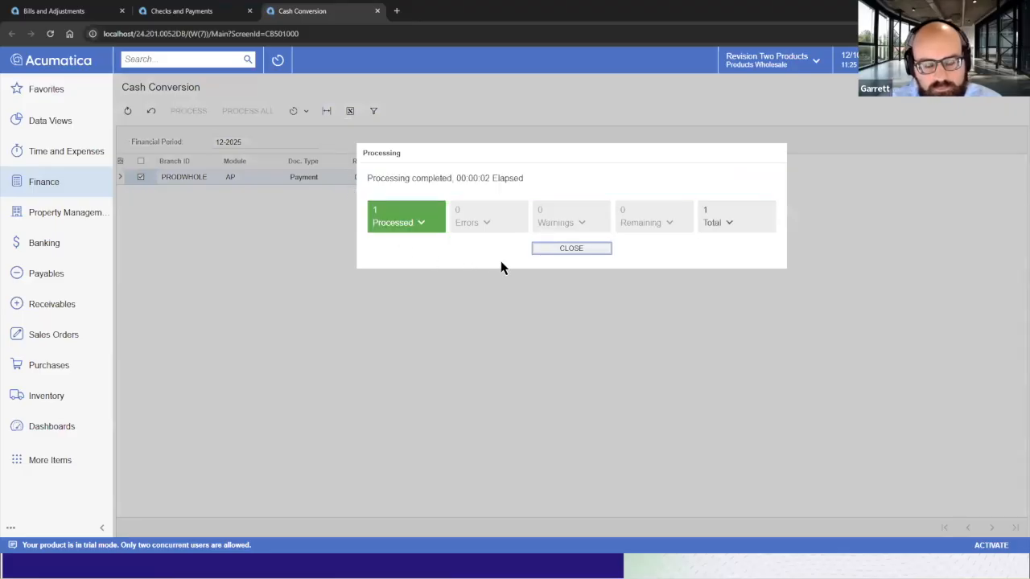
pyautogui.click(553, 249)
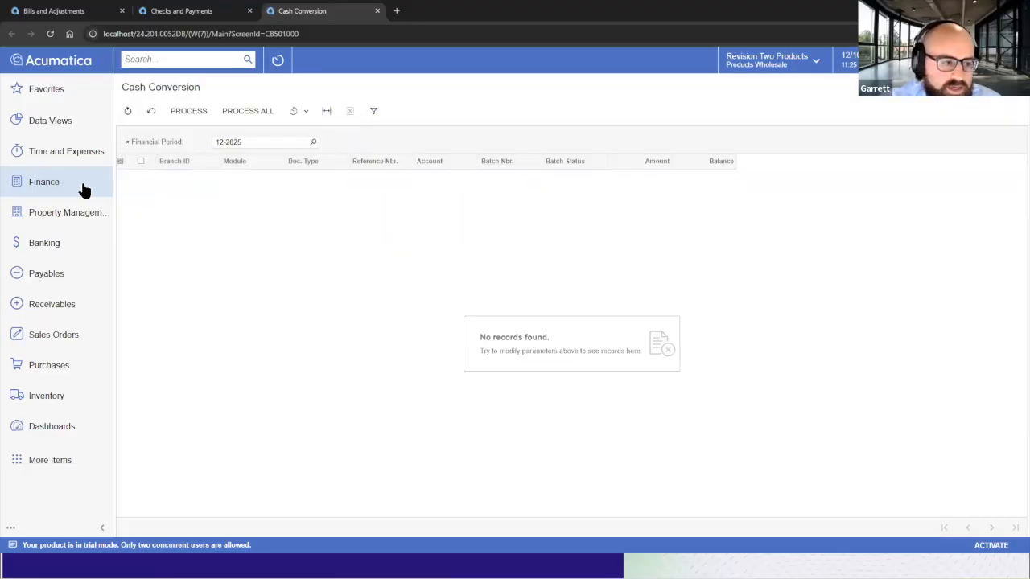
# Open Journal Transactions from Finance in a new tab.
pyautogui.click(85, 190)
pyautogui.rightClick(177, 193)
pyautogui.click(177, 204)
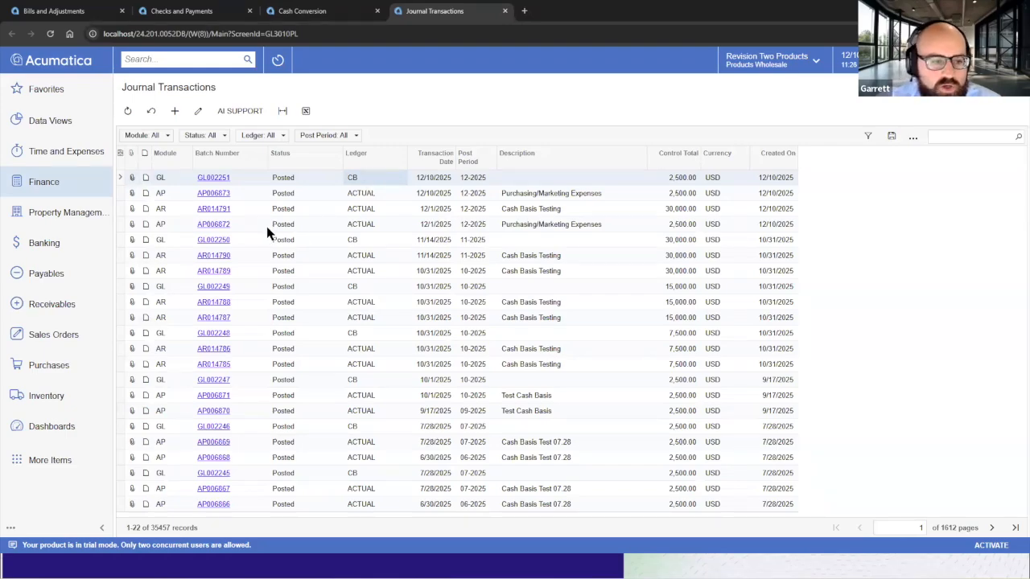
# Review the journal transaction list, then open CB batch GL002251 and examine its original batch and debit and credit lines.
pyautogui.click(176, 221)
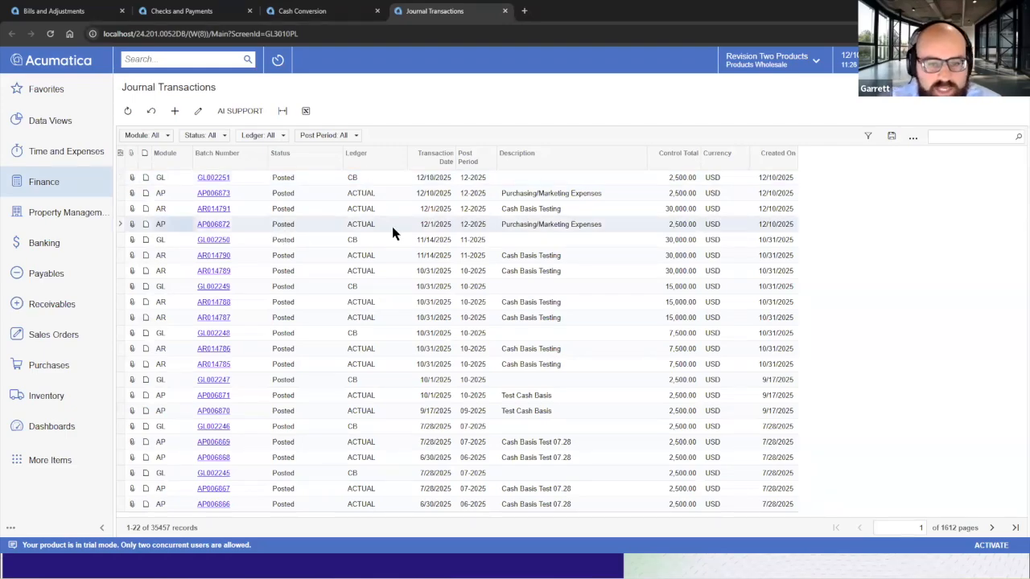
pyautogui.click(678, 224)
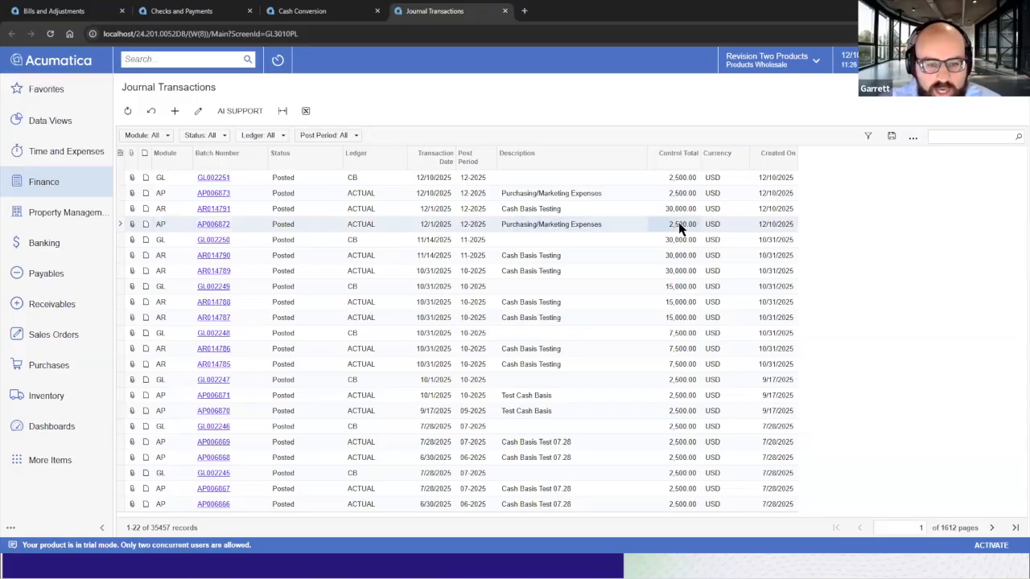
pyautogui.click(555, 195)
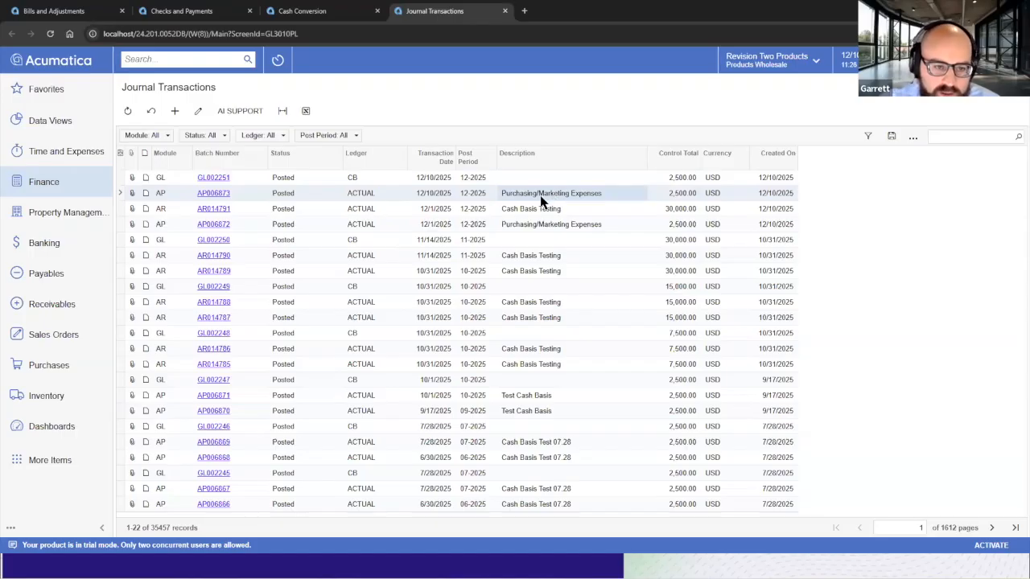
pyautogui.click(432, 226)
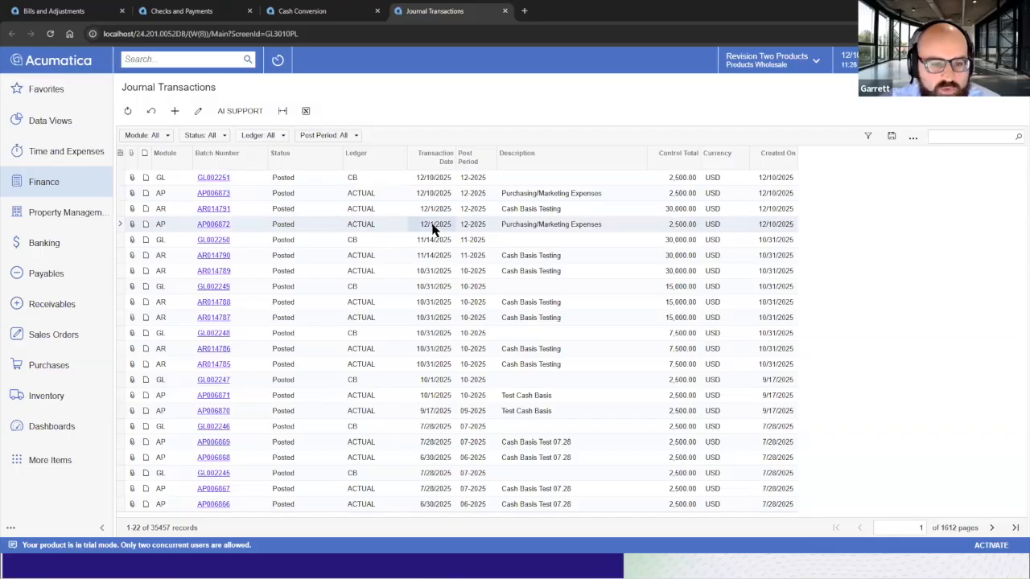
pyautogui.click(430, 195)
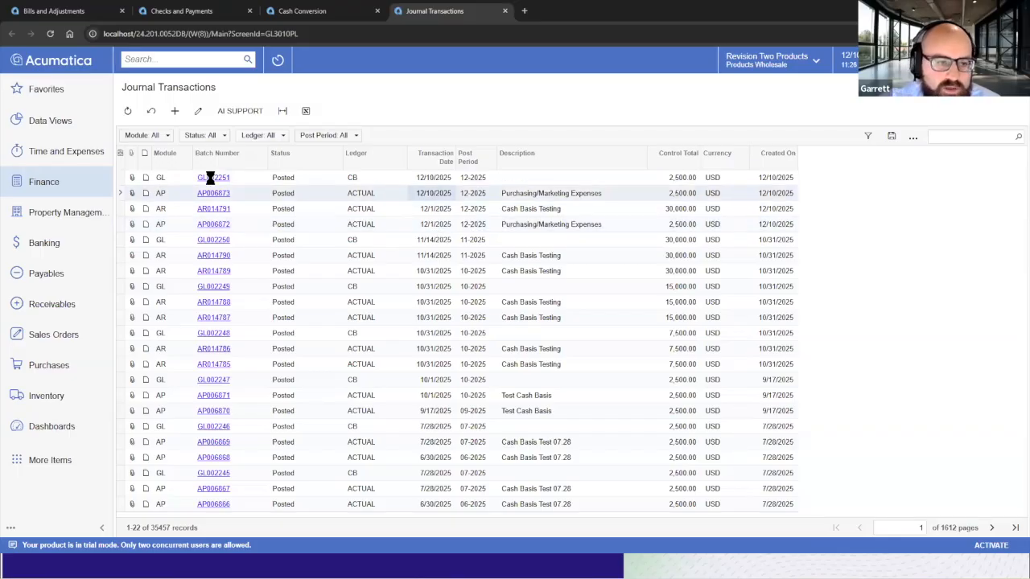
pyautogui.click(221, 194)
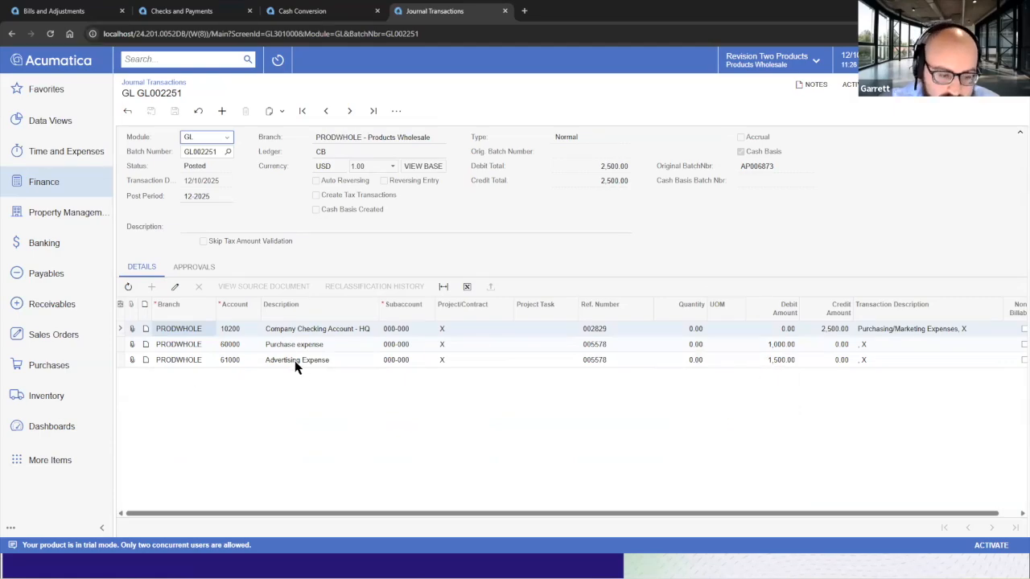
pyautogui.doubleClick(756, 166)
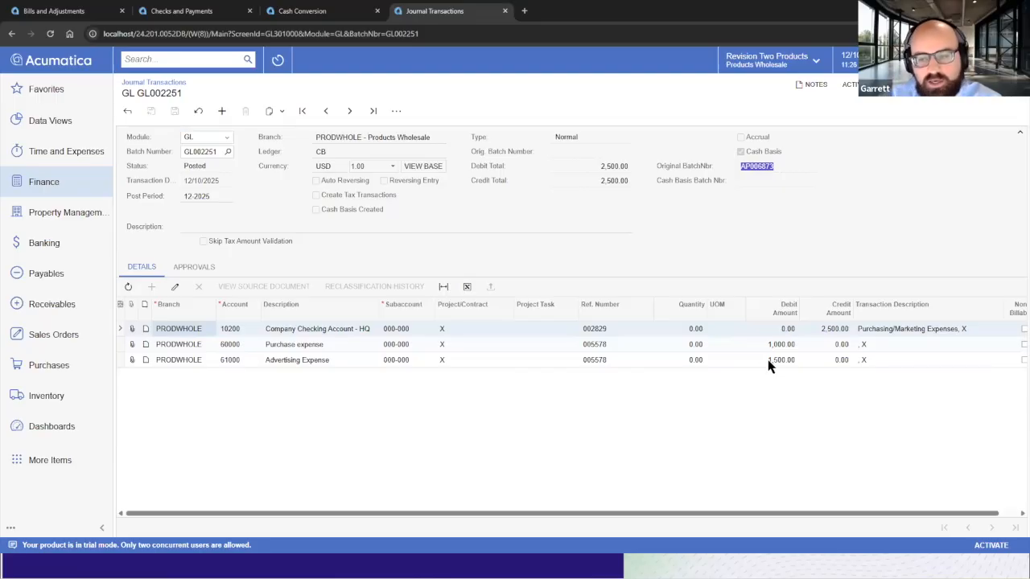
pyautogui.click(833, 337)
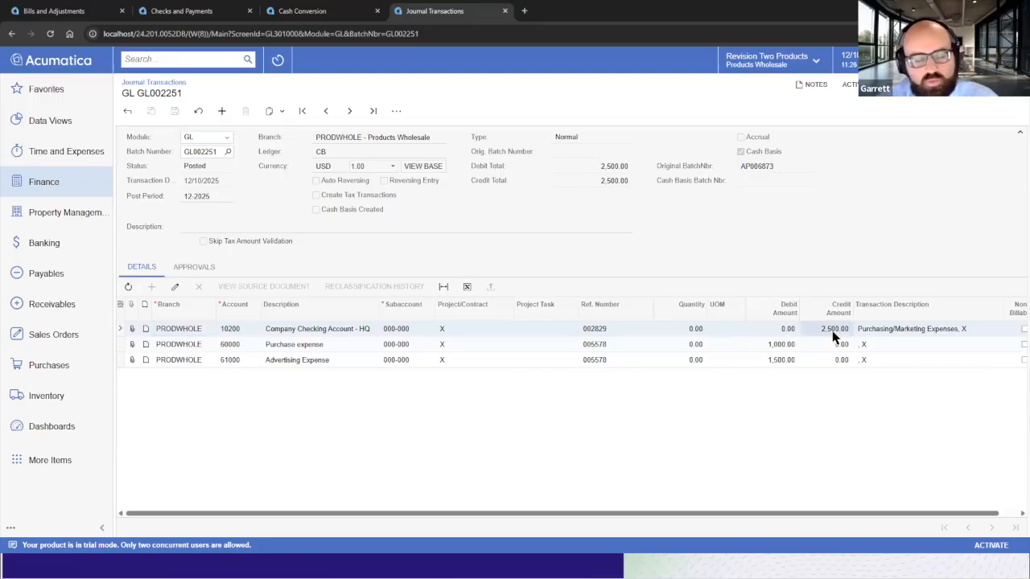
pyautogui.click(787, 345)
pyautogui.click(780, 362)
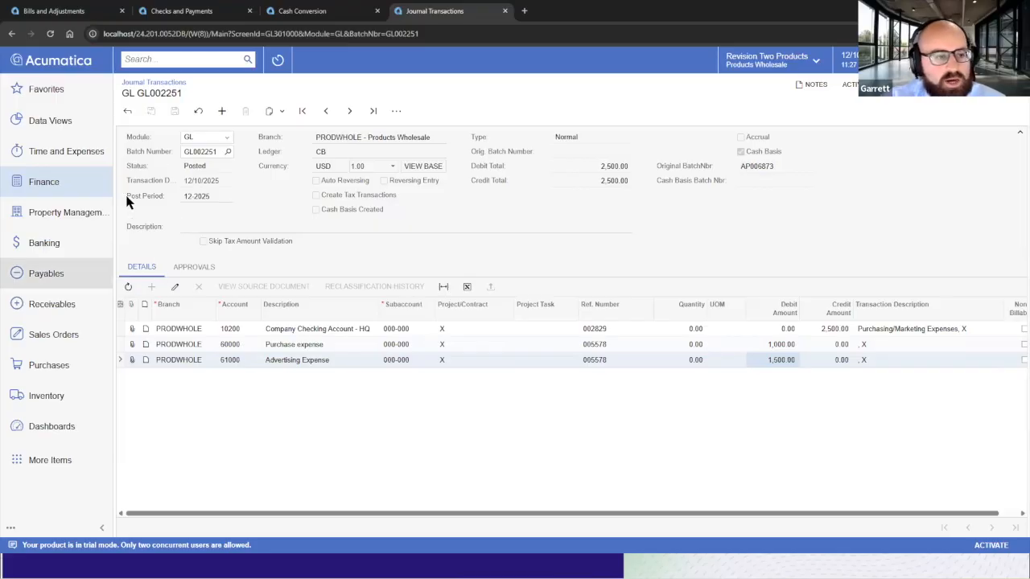
# Open invoice AR014023 from Receivables, open its applied payment 005316 and release it.
pyautogui.click(64, 308)
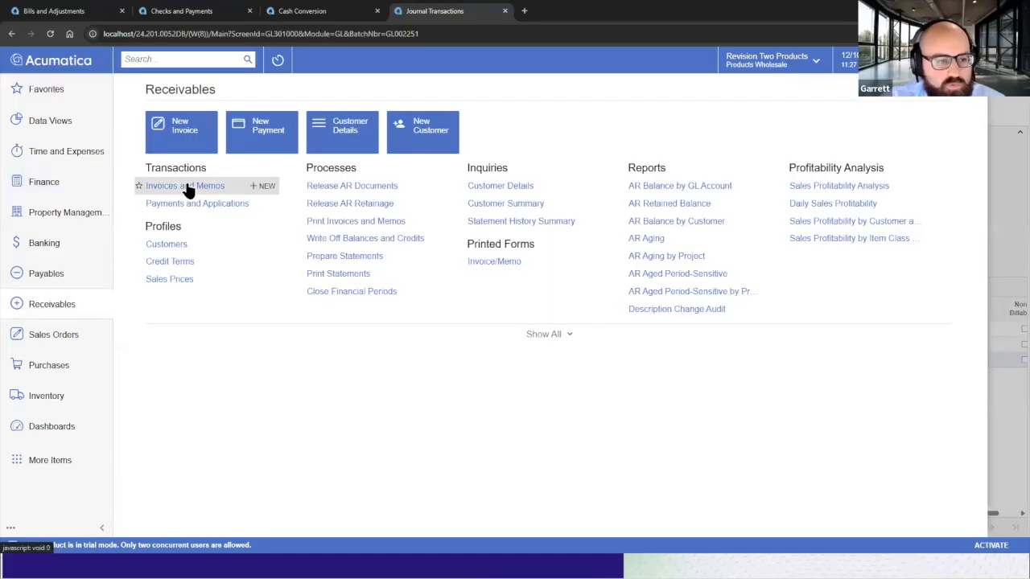
pyautogui.click(190, 183)
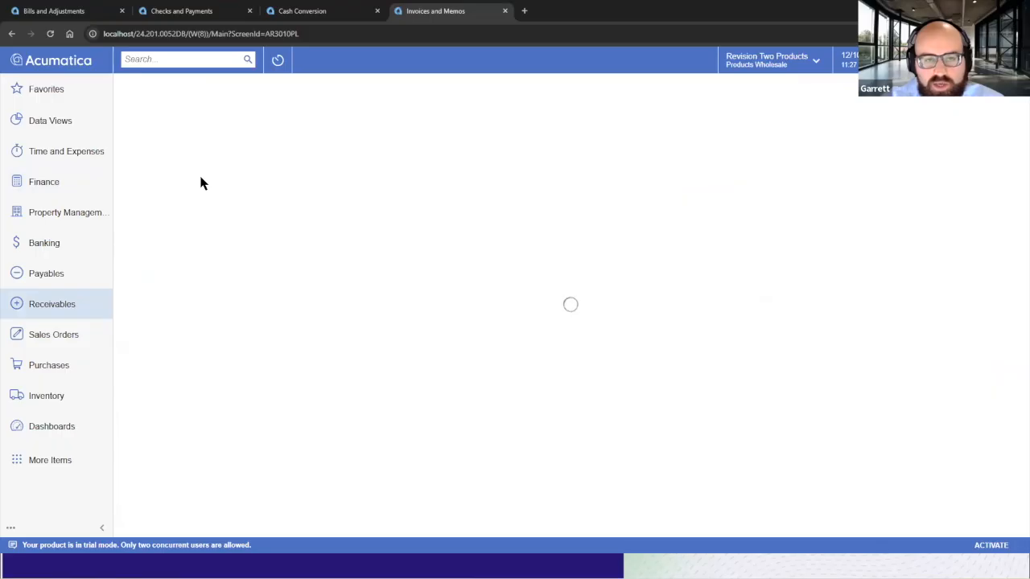
pyautogui.click(239, 179)
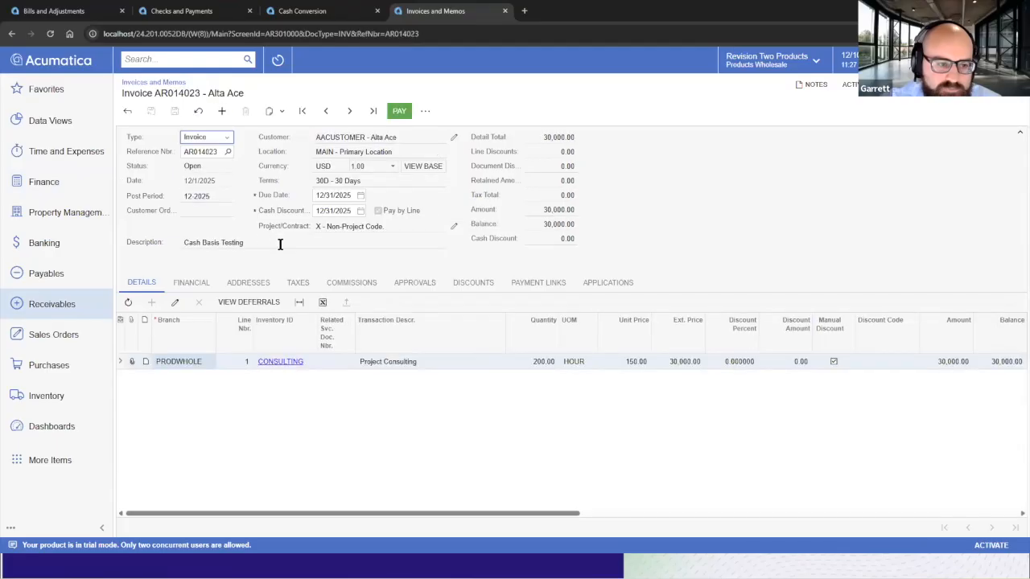
pyautogui.click(589, 281)
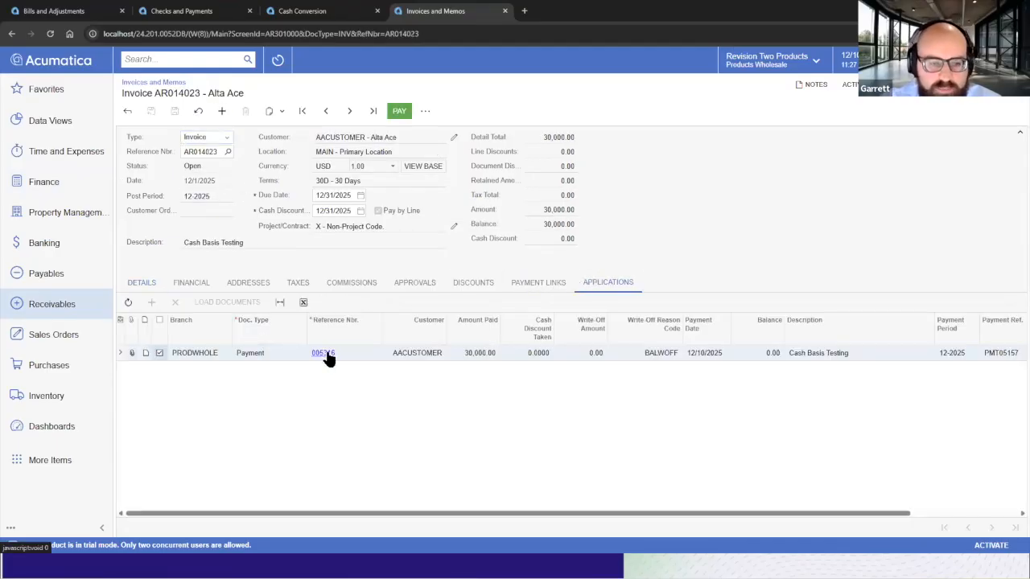
pyautogui.click(325, 354)
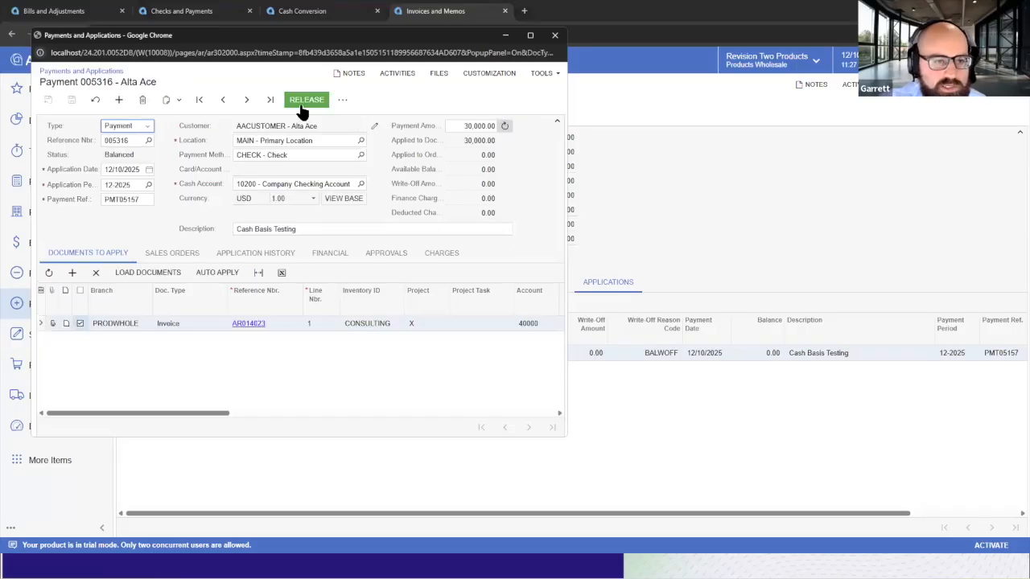
pyautogui.click(121, 170)
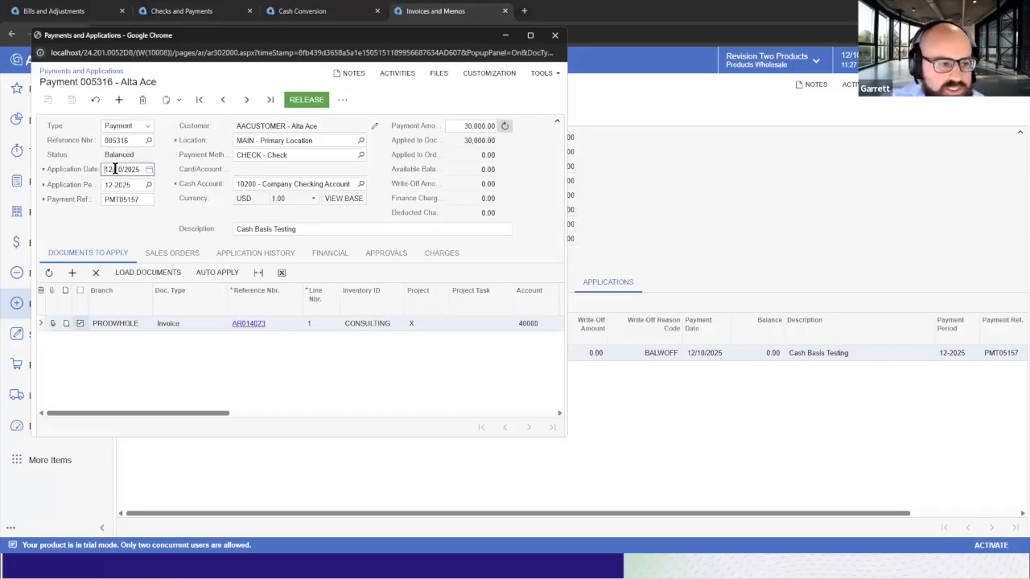
pyautogui.click(296, 101)
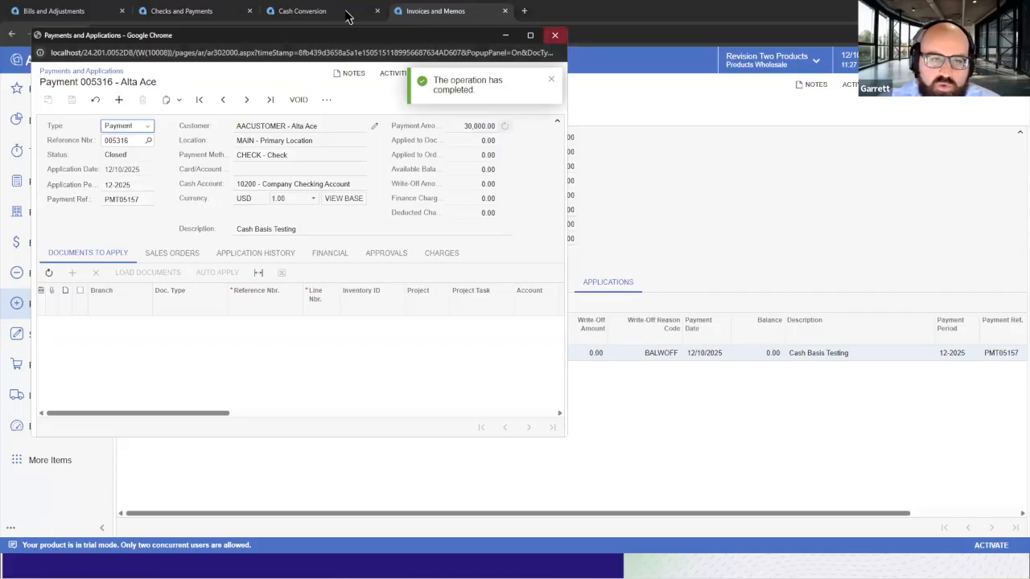
pyautogui.click(555, 35)
# Run Cash Conversion for AR payment 005316's batch in financial period 12-2025.
pyautogui.click(318, 10)
pyautogui.click(50, 33)
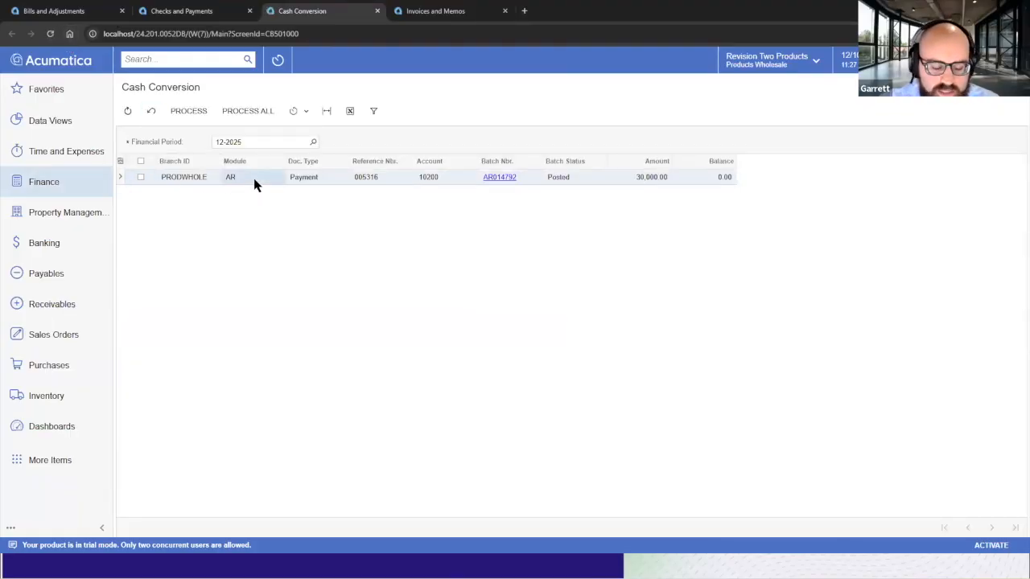
pyautogui.click(141, 177)
pyautogui.click(197, 111)
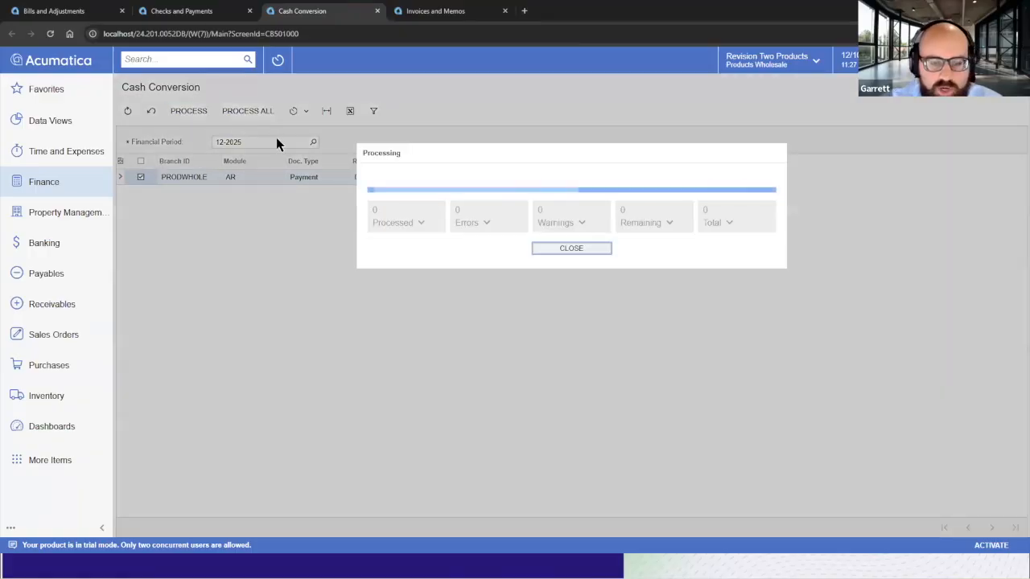
pyautogui.click(534, 251)
# Open the new CB batch GL002252 from Journal Transactions and review its debit and credit lines.
pyautogui.click(67, 194)
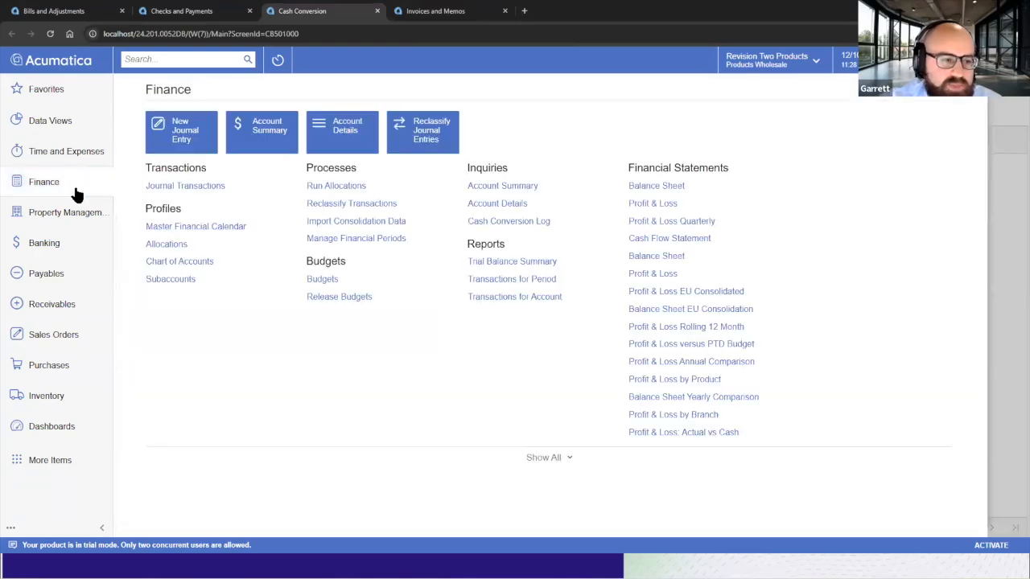
pyautogui.click(184, 190)
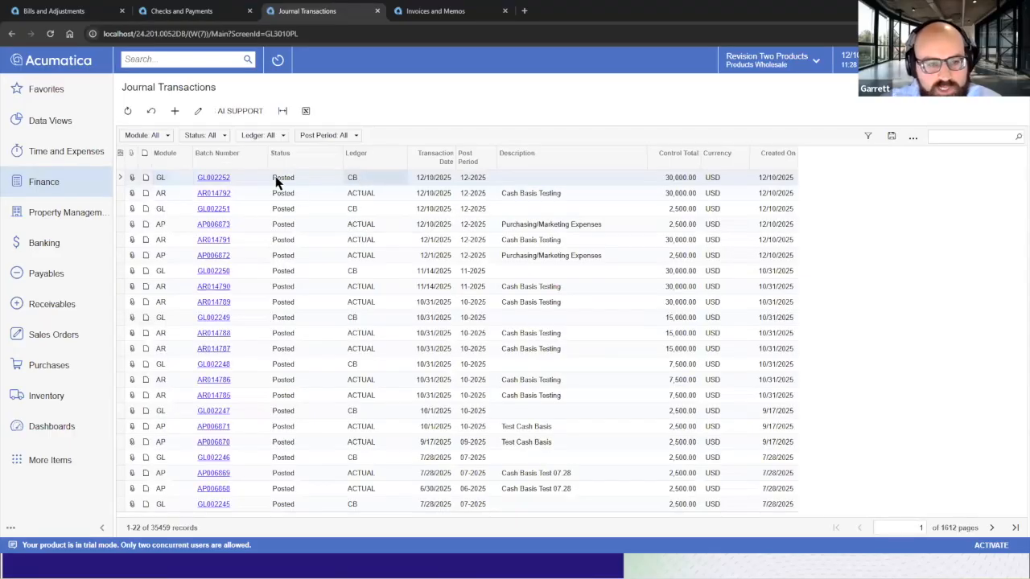
pyautogui.click(222, 177)
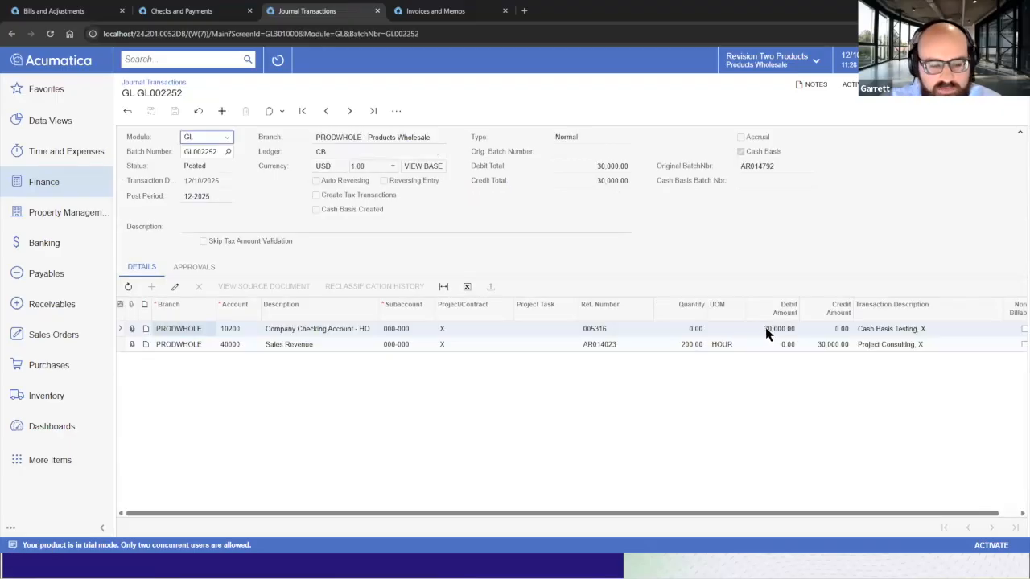
pyautogui.click(768, 329)
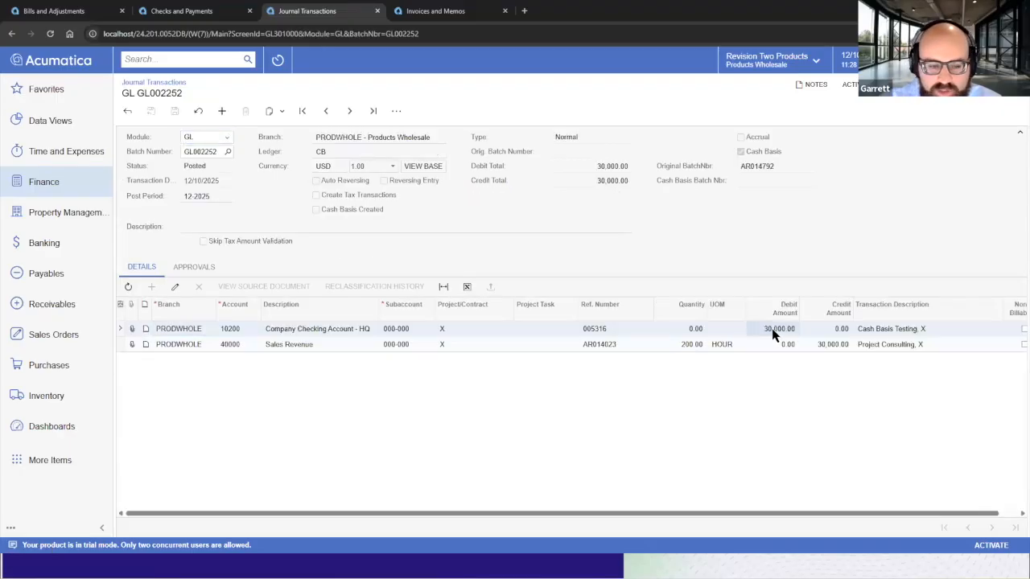
pyautogui.click(832, 344)
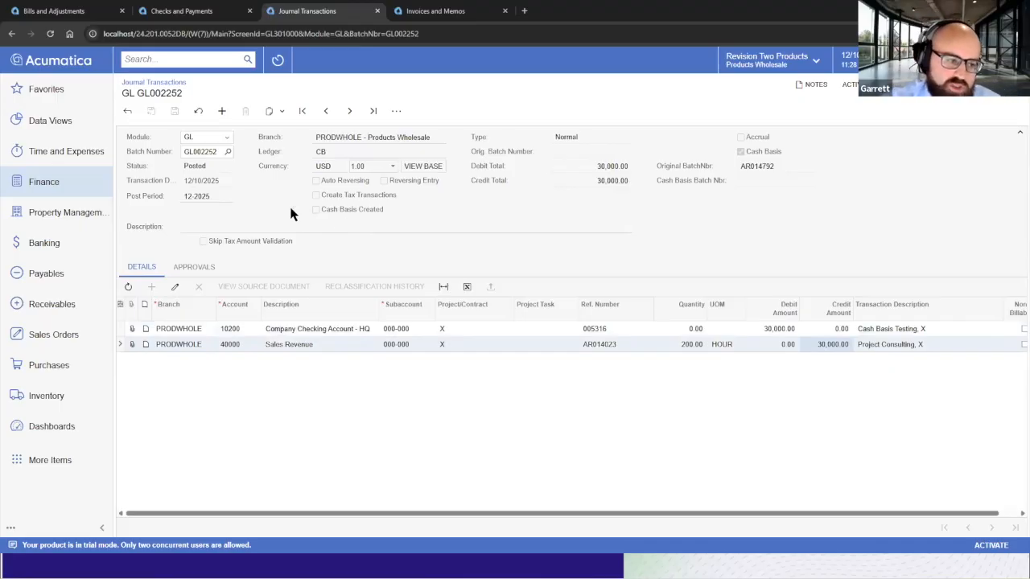
# Open the Profit & Loss report in a new tab and open its ledger lookup.
pyautogui.click(57, 185)
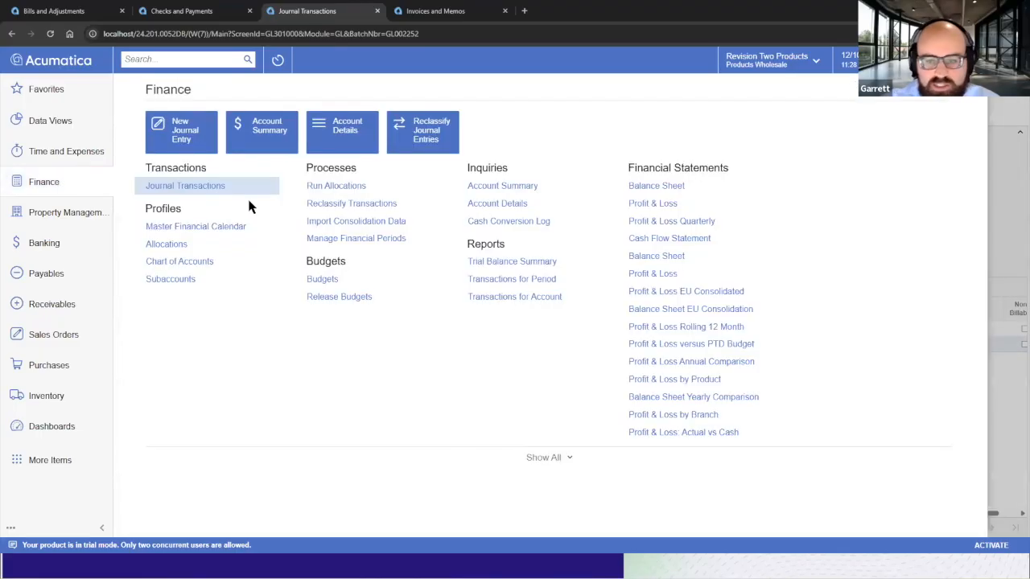
pyautogui.rightClick(648, 204)
pyautogui.click(661, 222)
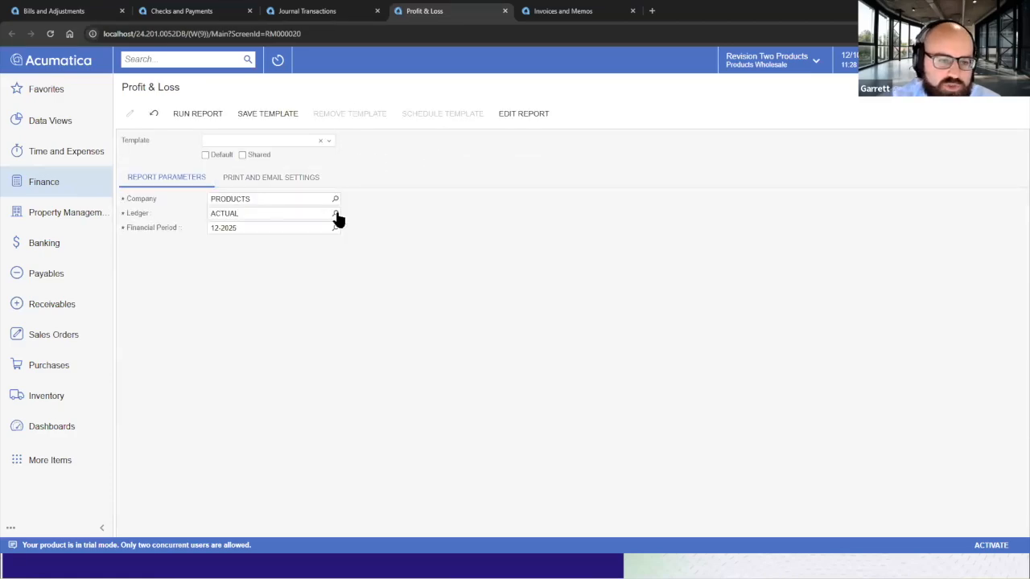
pyautogui.click(335, 215)
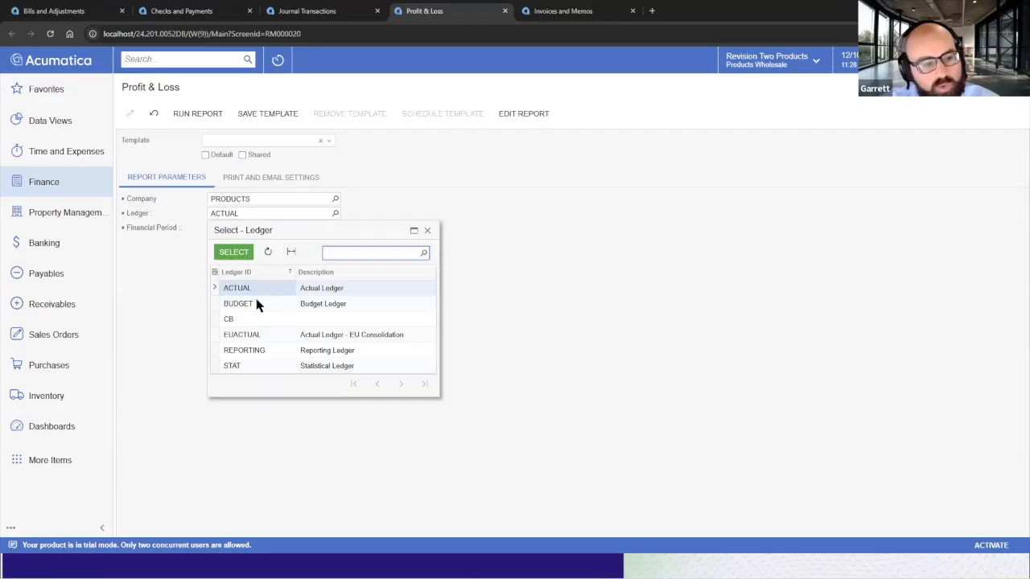
pyautogui.click(254, 322)
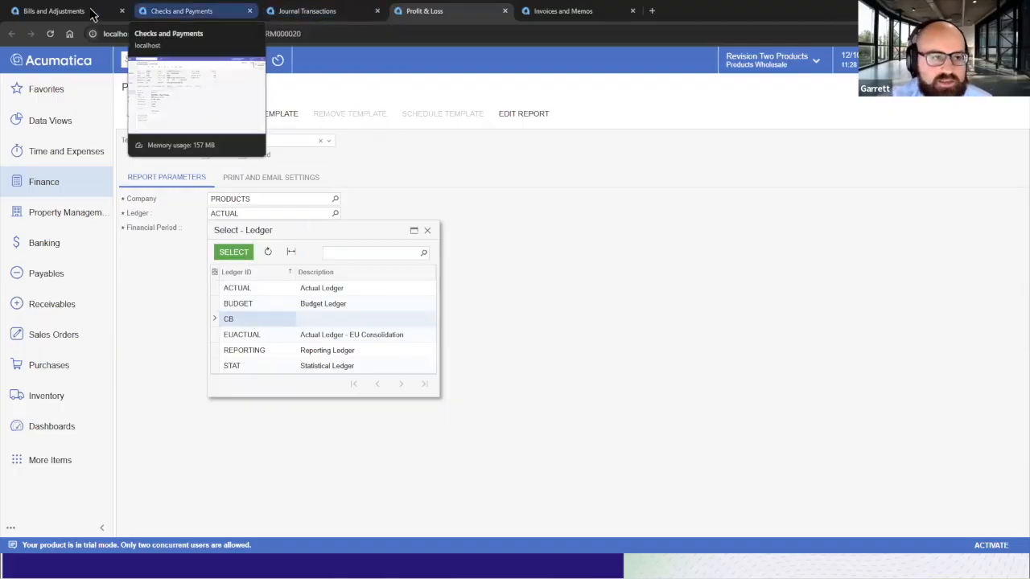
# Select the CB ledger in the Profit & Loss report's ledger lookup.
pyautogui.click(55, 11)
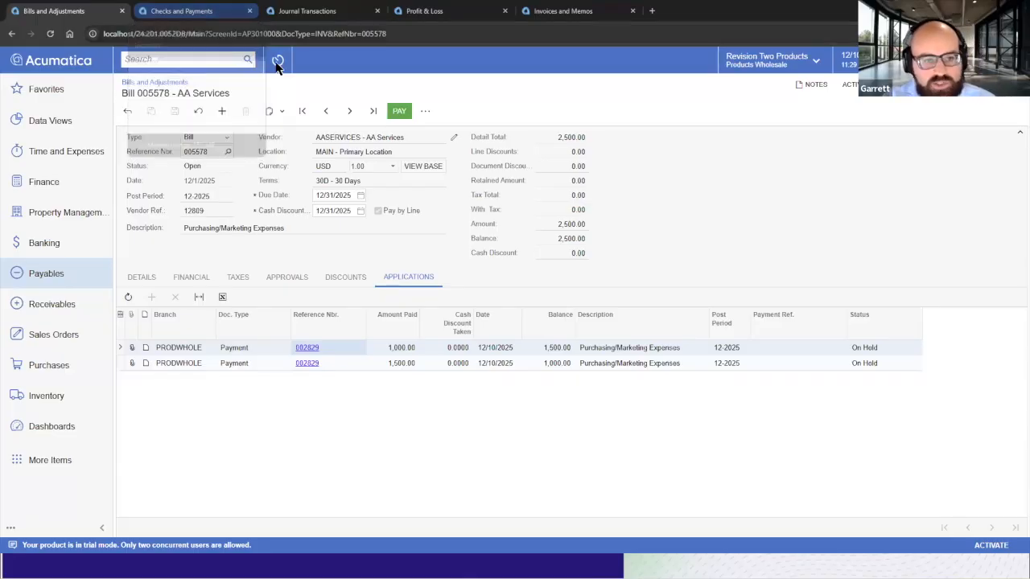
pyautogui.click(470, 12)
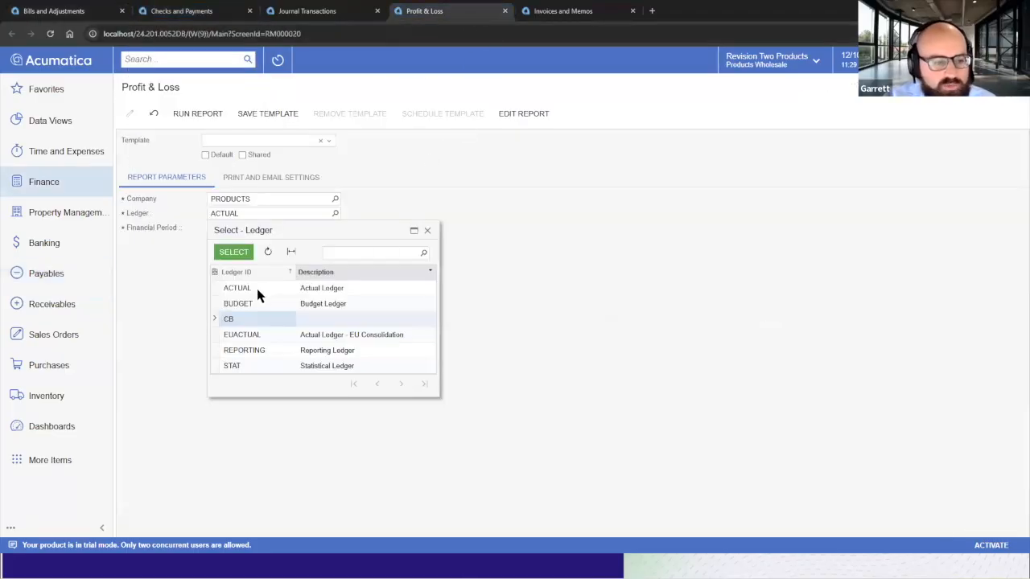
pyautogui.click(253, 290)
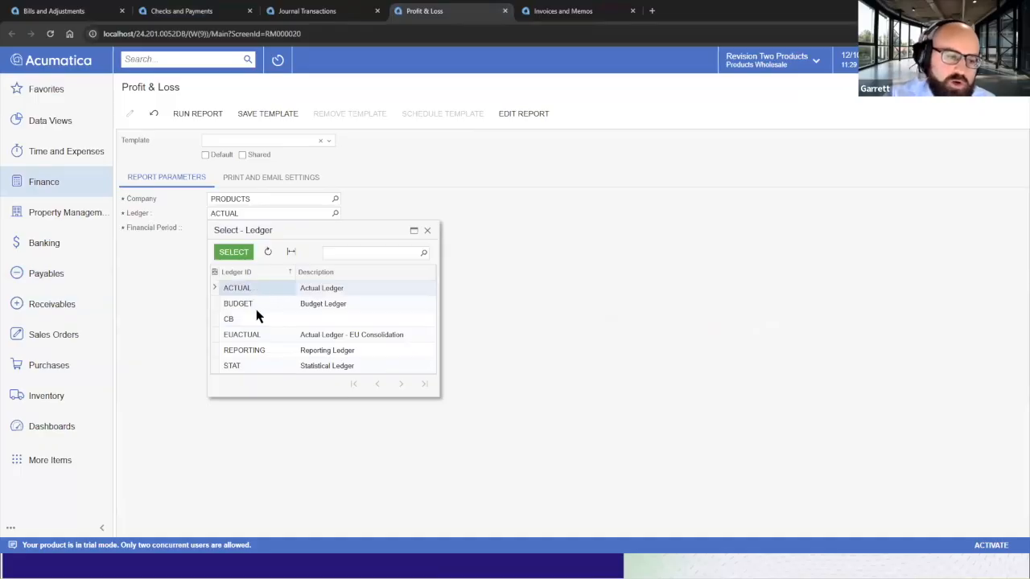
pyautogui.click(257, 321)
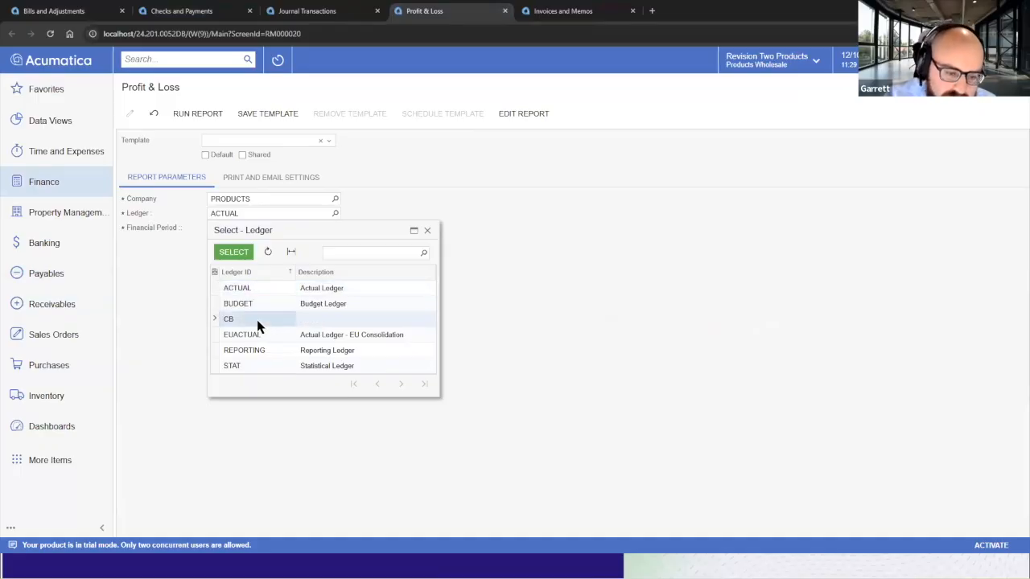